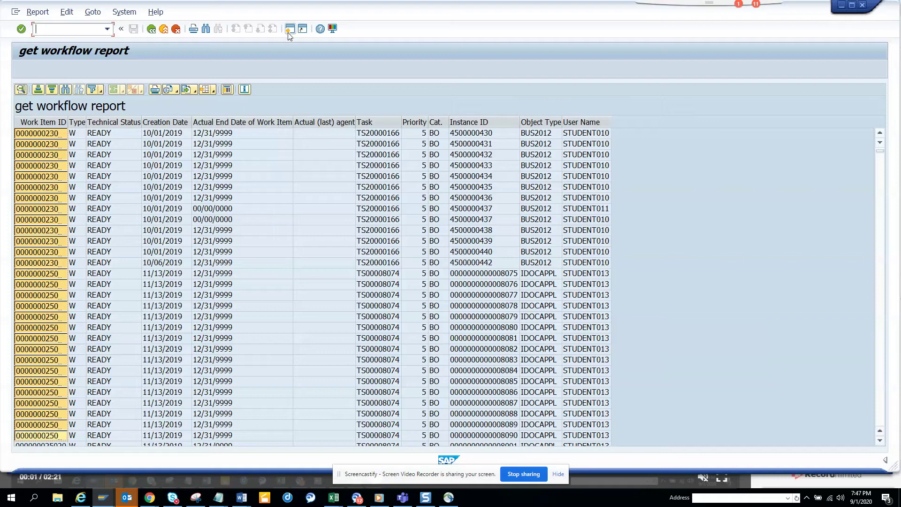
Step: Open a new SAP session and start transaction SQVI in it
left_click(290, 29)
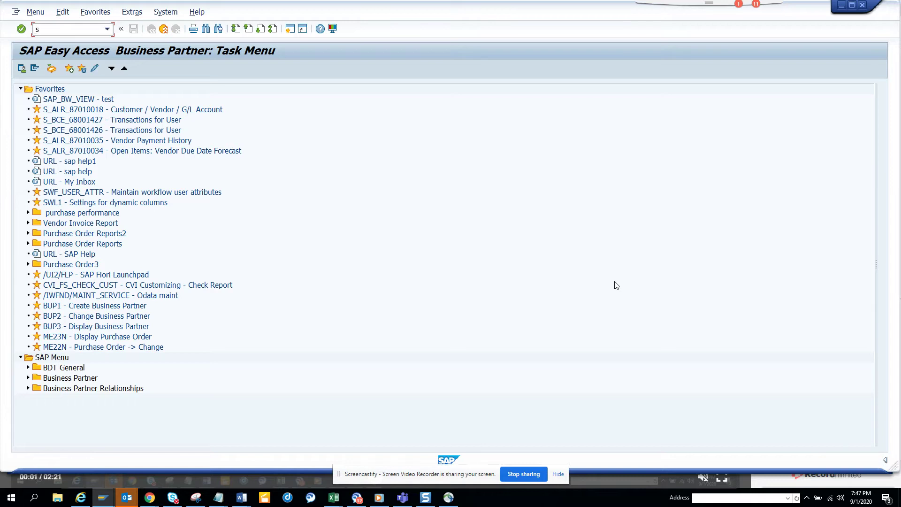
type("qvi")
key("Return")
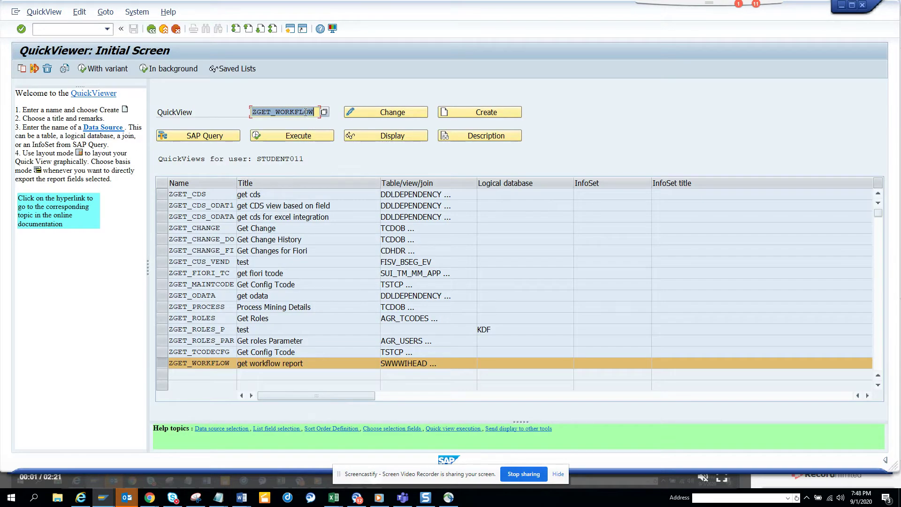
Step: Create the QuickView ZGET_WORKFLOW1 titled "Get workitems pending in user inbox" with a table join as its data source
left_click(317, 111)
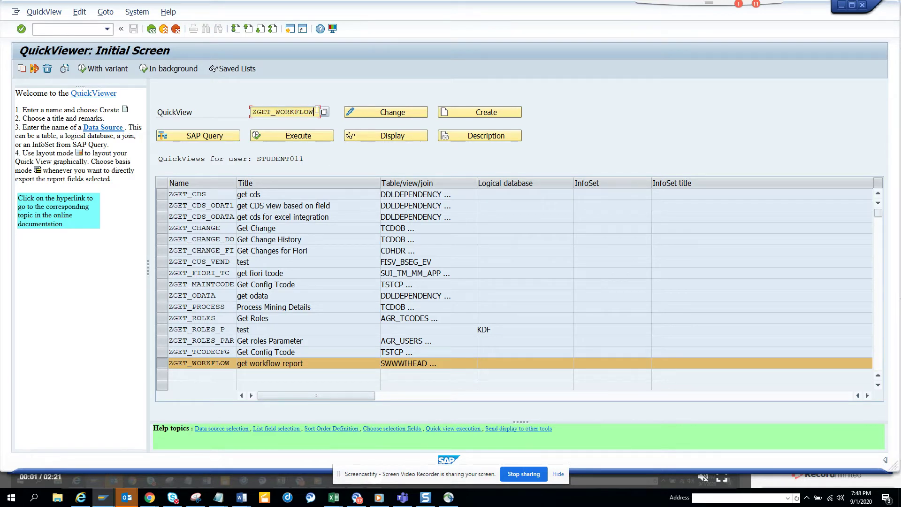
left_click(500, 109)
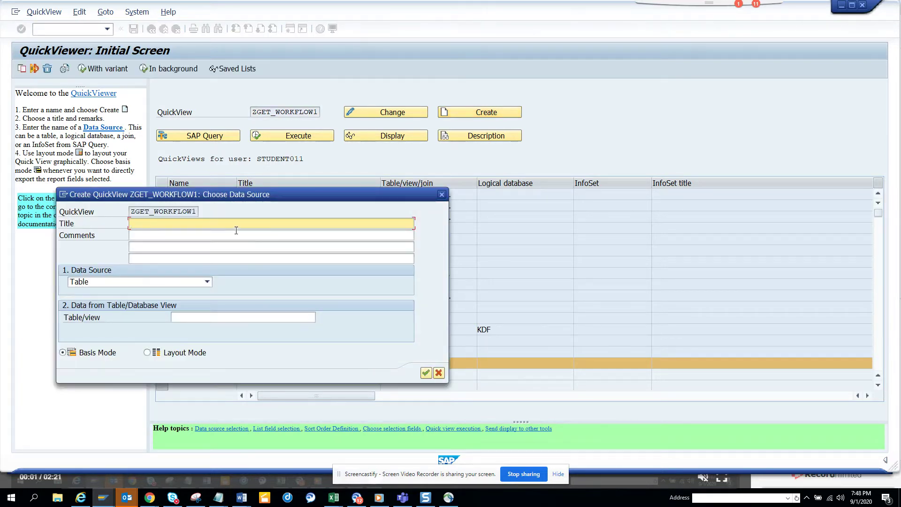
type("Get workitems pe")
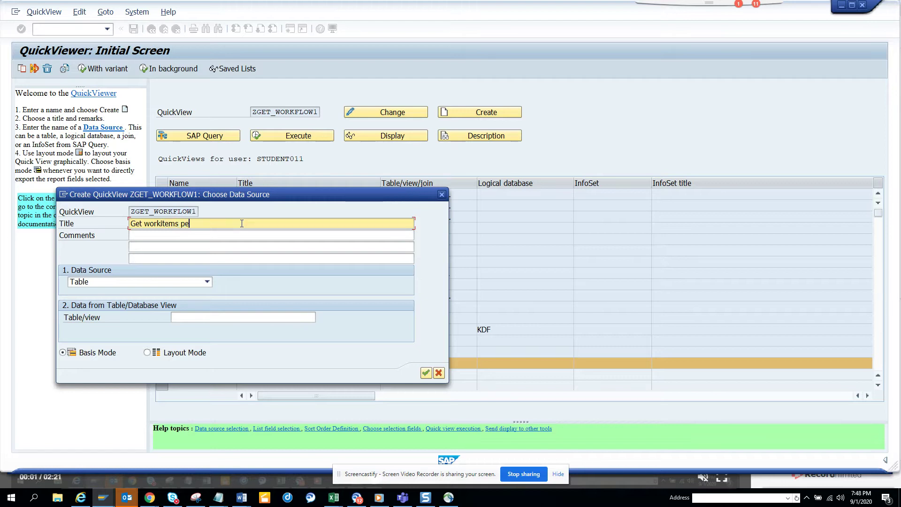
type("nding in user inbox")
left_click(207, 281)
left_click(190, 302)
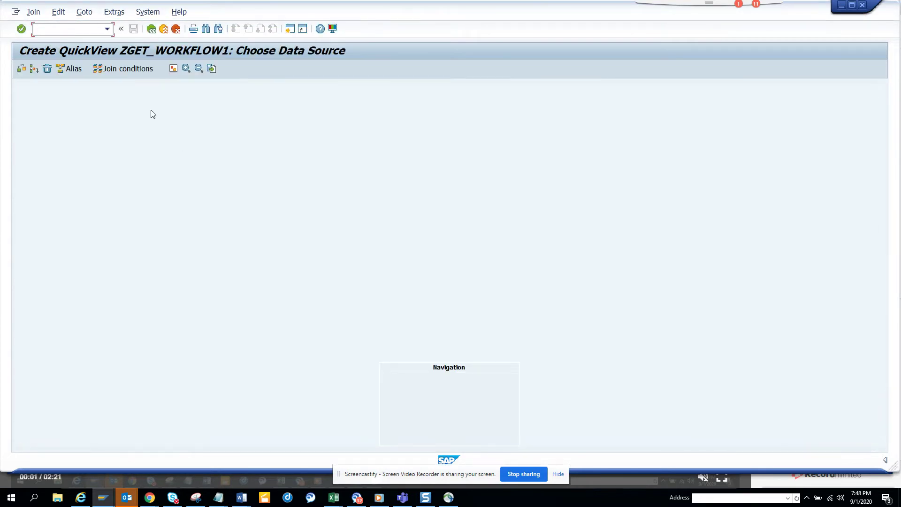
Step: Add the workflow header table SWWWIHEAD to the join
left_click(34, 69)
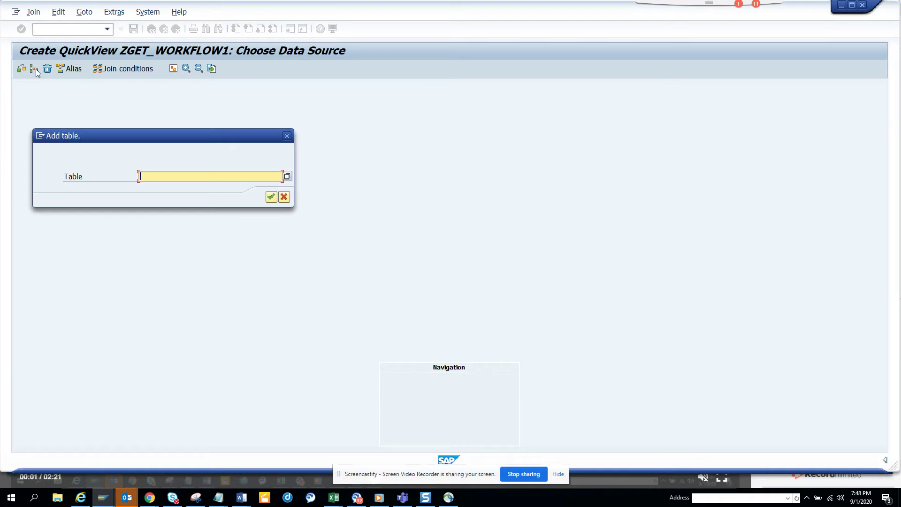
left_click(163, 177)
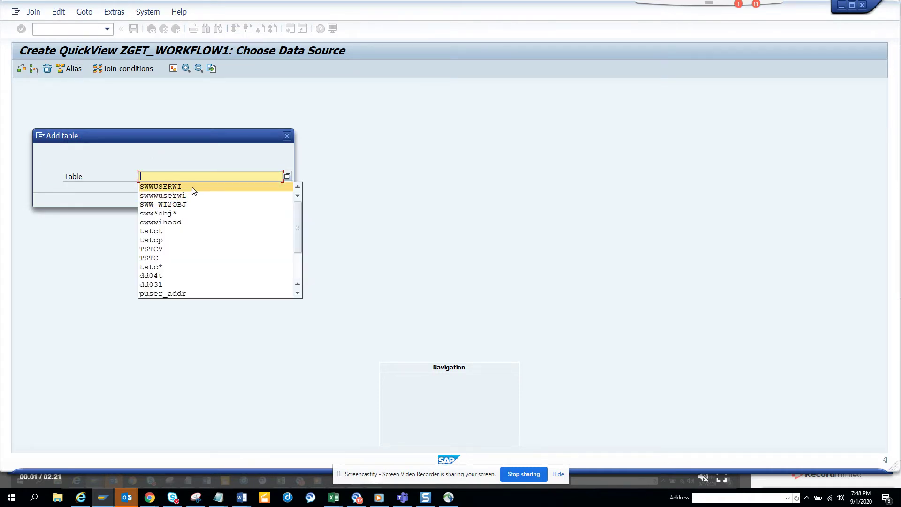
left_click(193, 222)
left_click(271, 197)
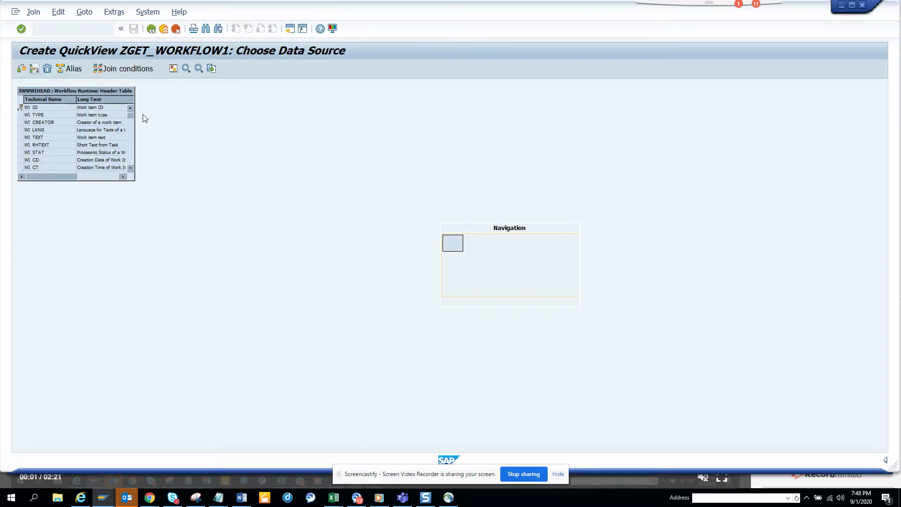
Step: Add the work item to object relation table SWW_WI2OBJ to the join
key("shift+F1")
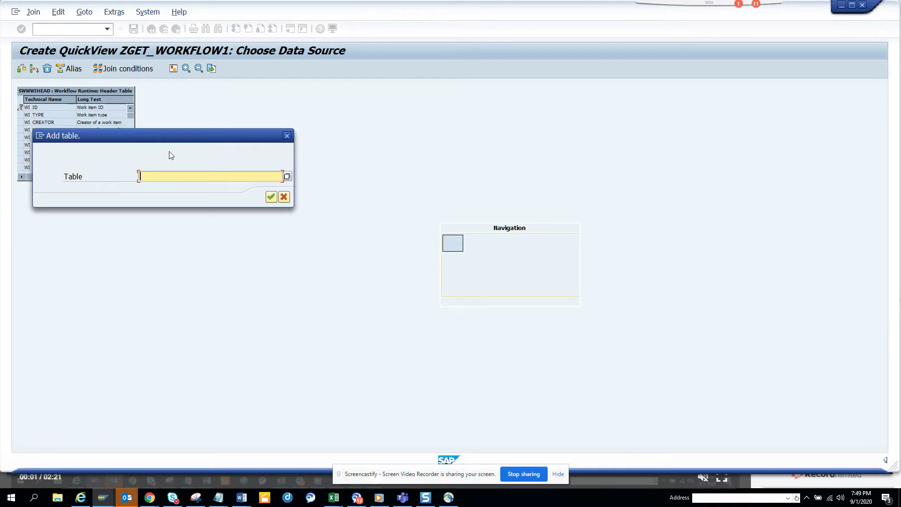
key("BackSpace")
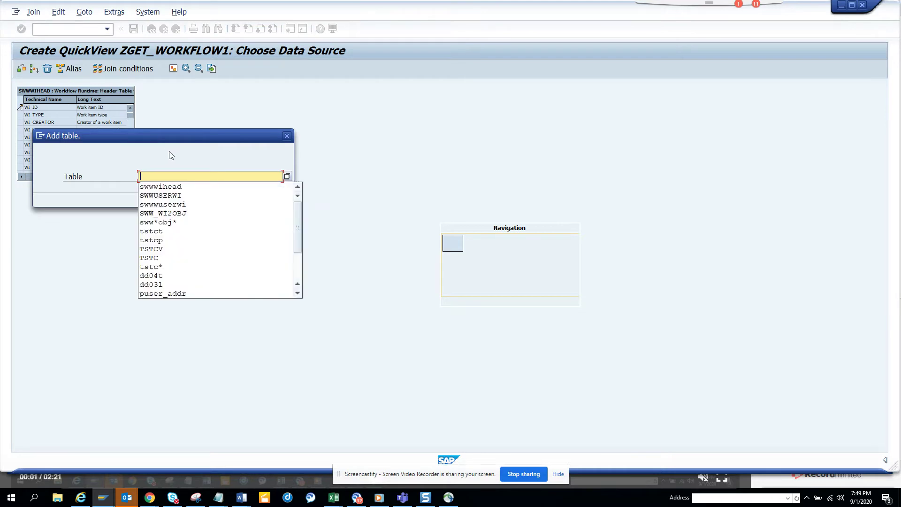
left_click(210, 214)
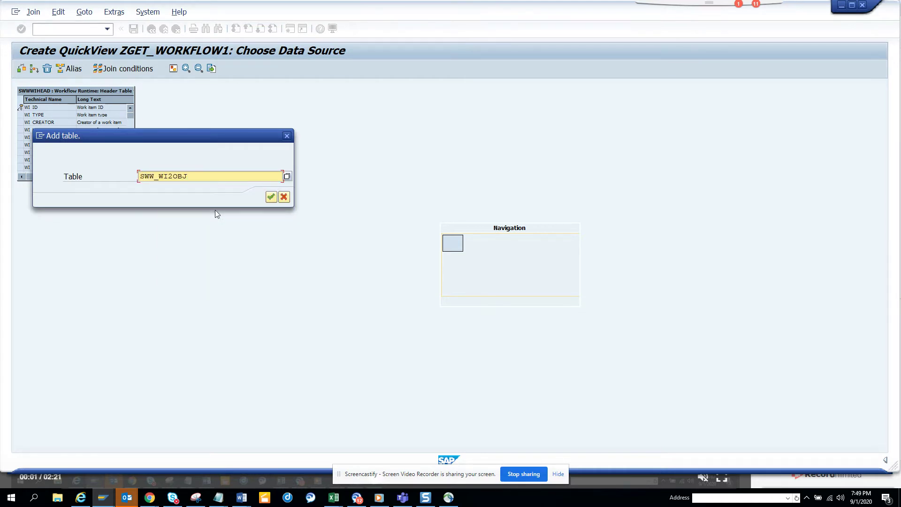
left_click(271, 198)
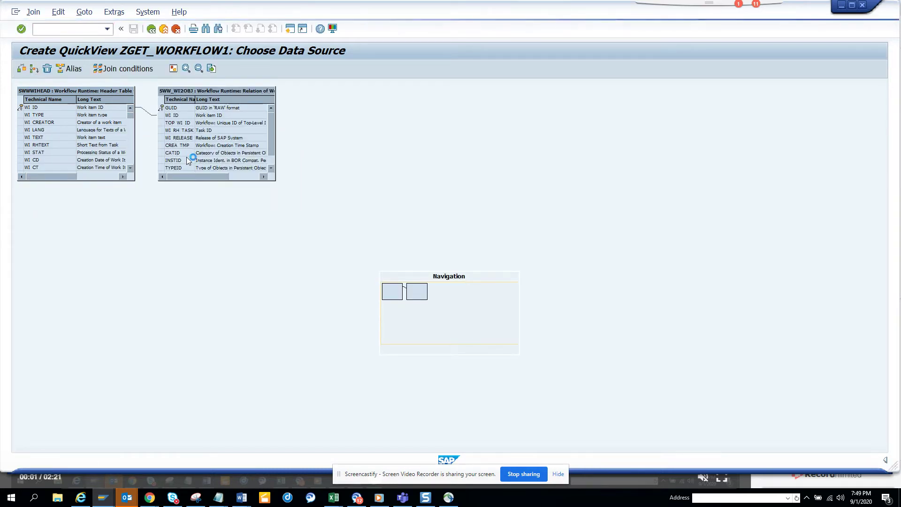
Step: Add the user work item assignment table SWWUSERWI to the join
left_click(191, 176)
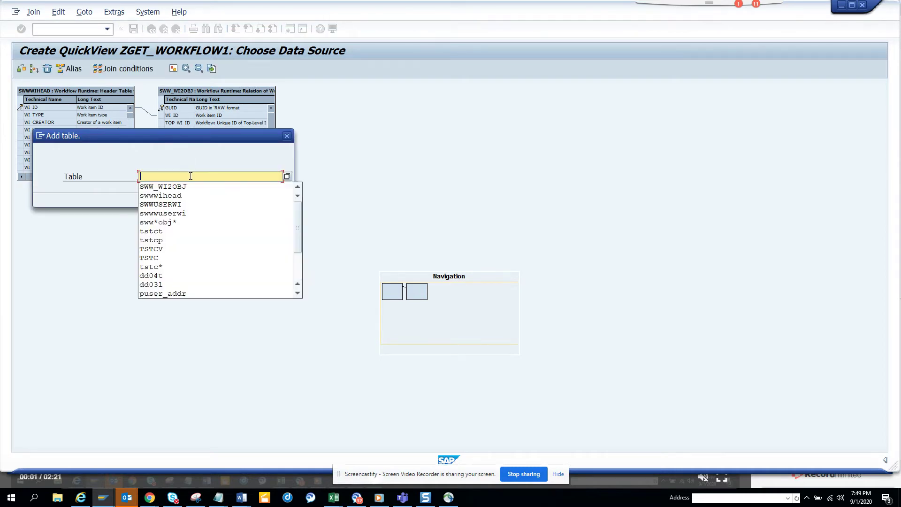
left_click(200, 204)
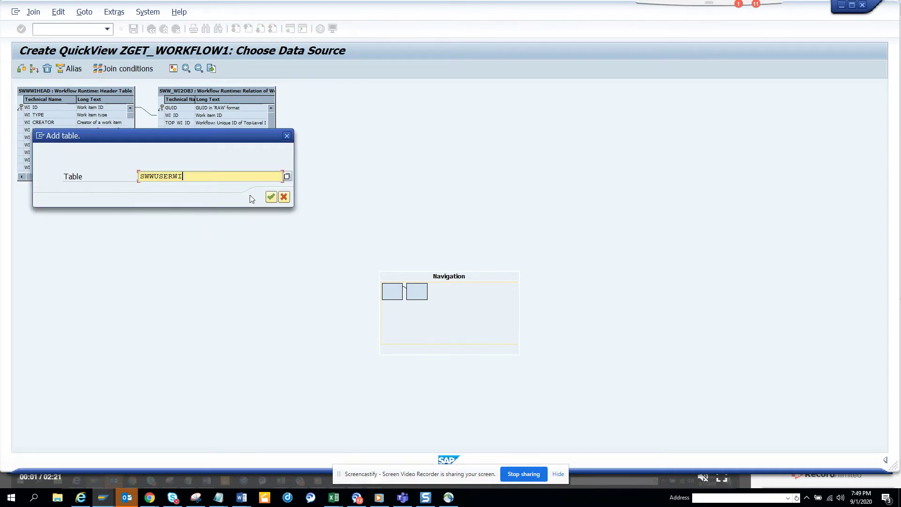
left_click(271, 199)
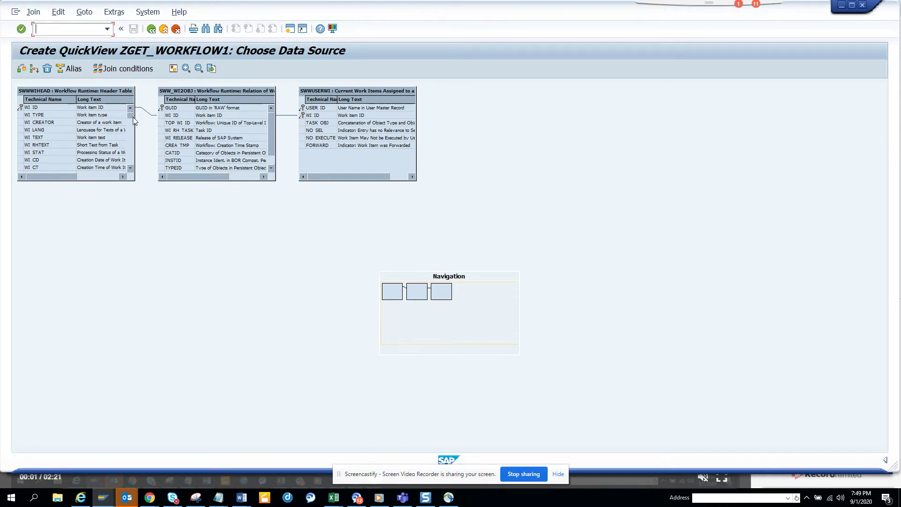
Step: Look through the field list of the SWWWIHEAD table for a field suitable for the join
scroll(136, 121, "down", 1)
scroll(132, 167, "down", 4)
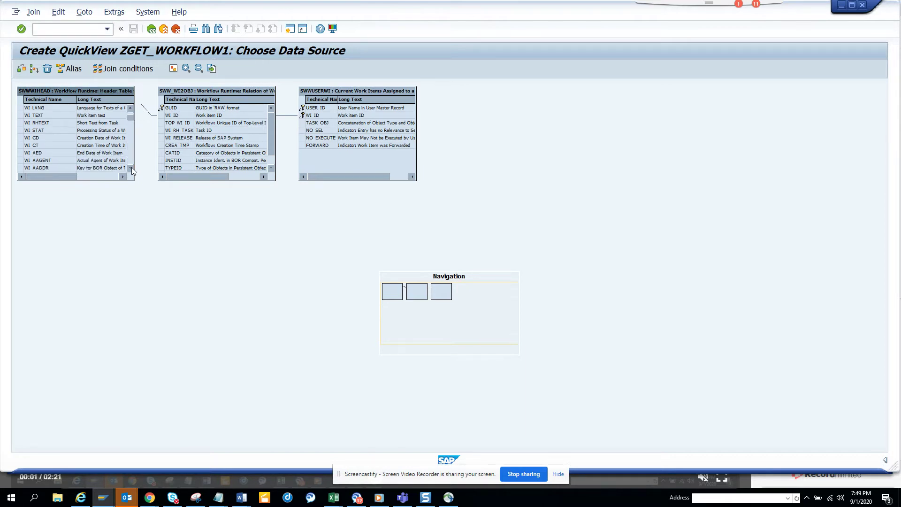
scroll(131, 167, "down", 3)
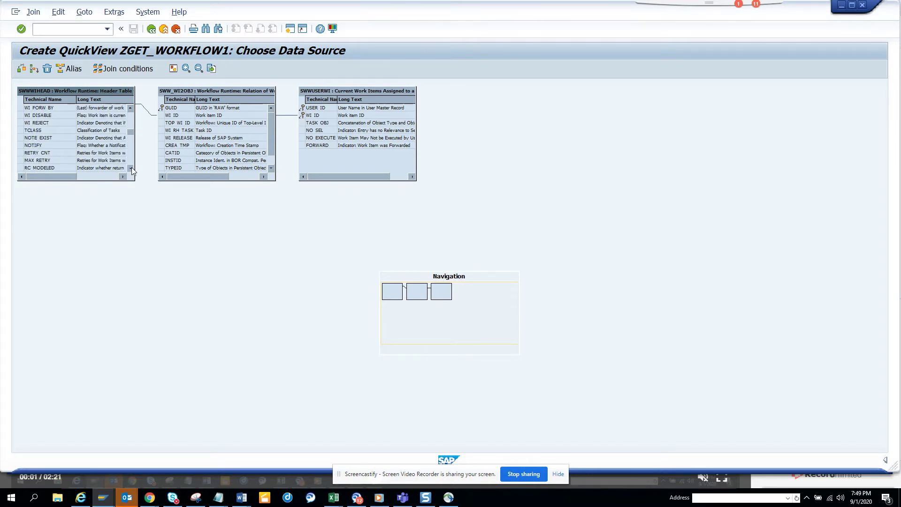
scroll(131, 168, "down", 2)
scroll(132, 167, "down", 3)
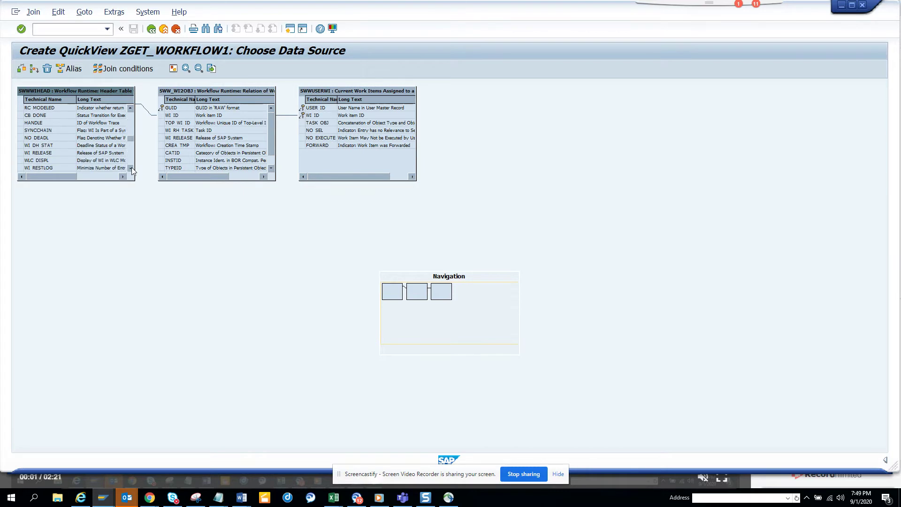
scroll(131, 167, "down", 2)
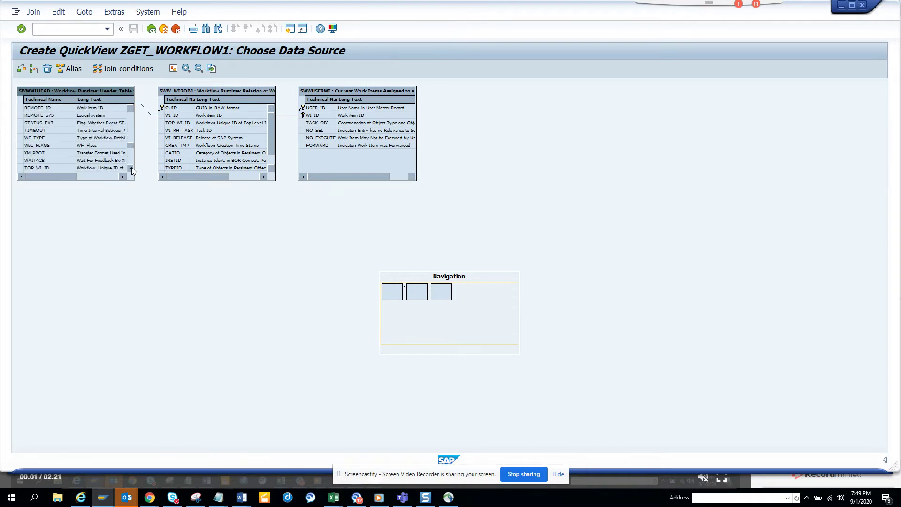
scroll(132, 108, "up", 3)
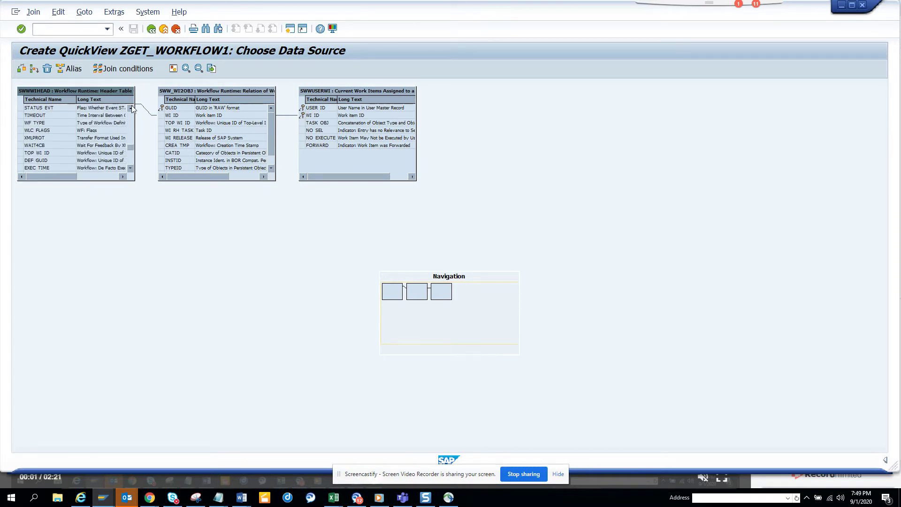
scroll(132, 109, "up", 3)
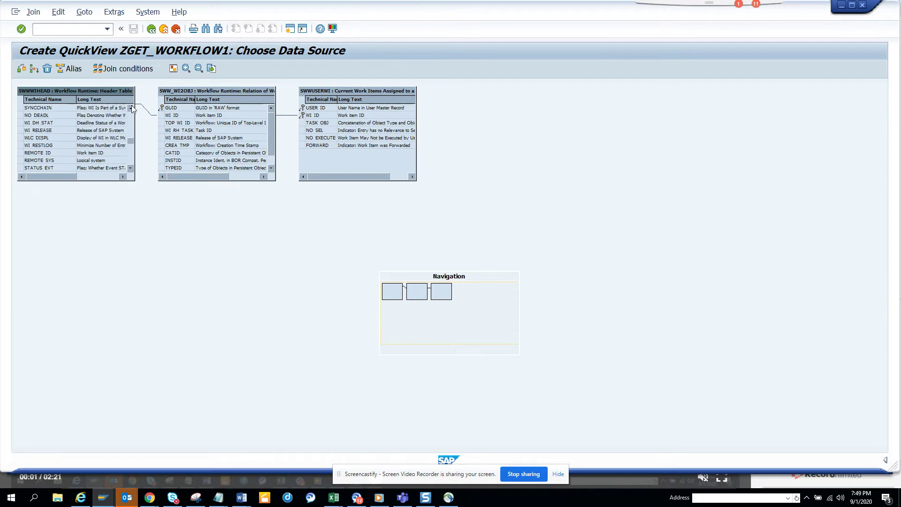
scroll(132, 108, "up", 3)
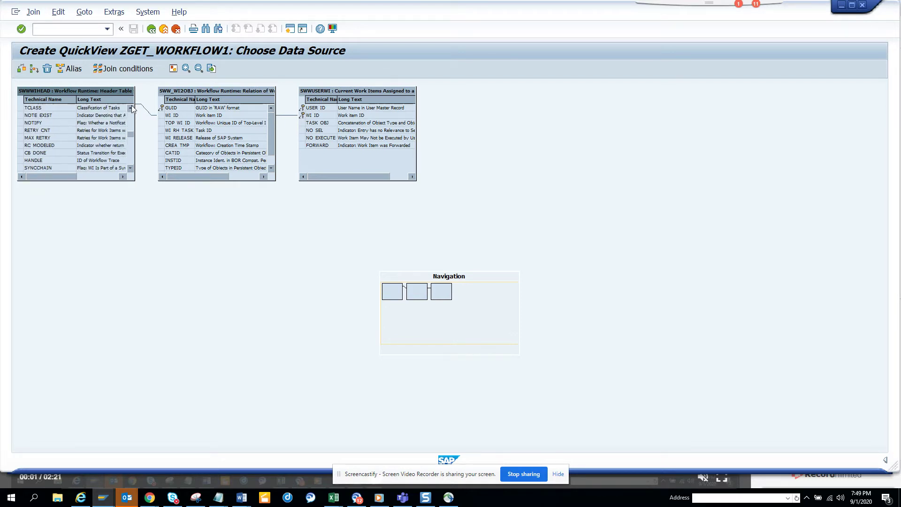
scroll(132, 108, "up", 3)
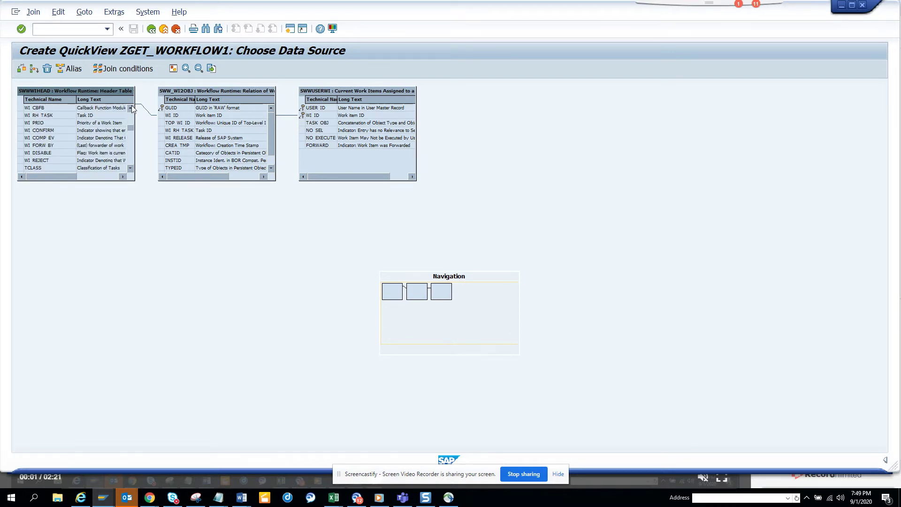
scroll(132, 109, "up", 3)
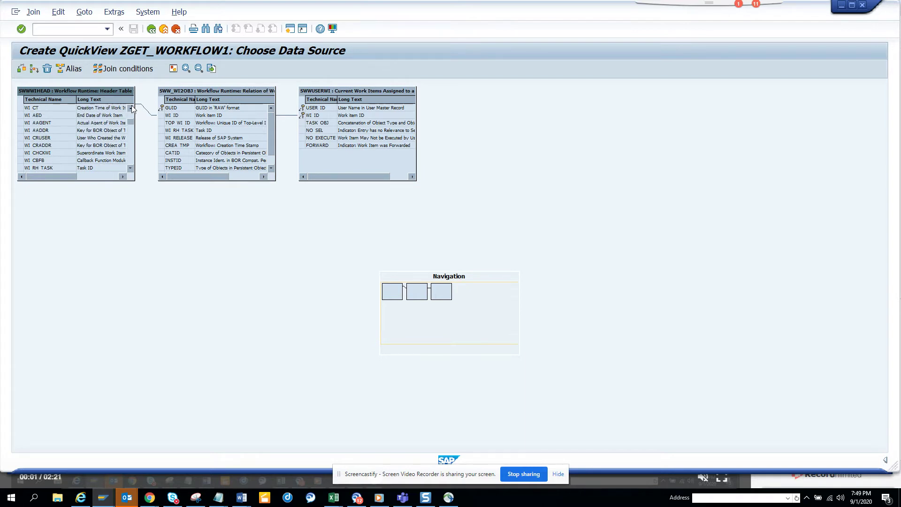
scroll(132, 108, "up", 1)
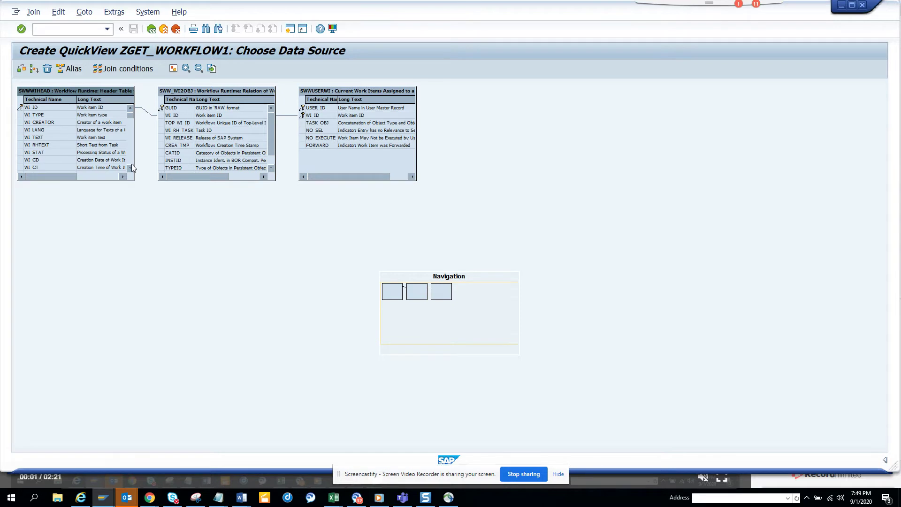
scroll(131, 167, "down", 5)
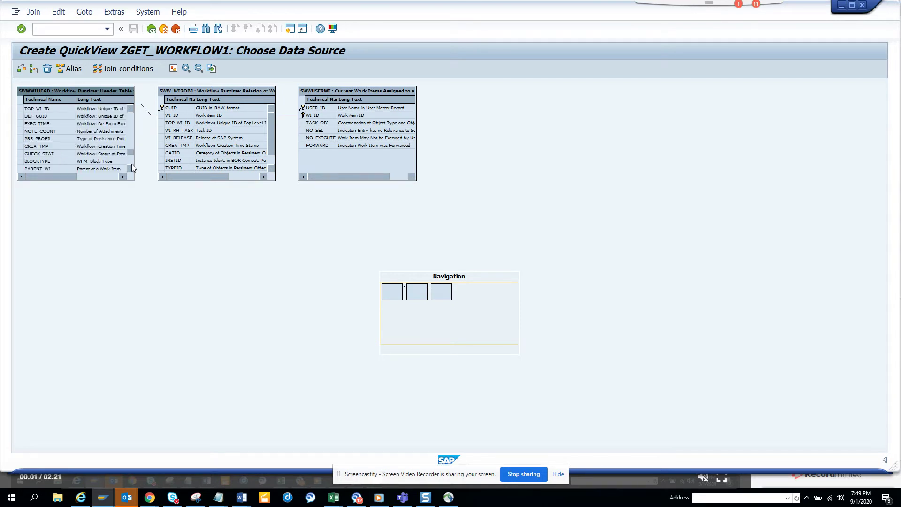
scroll(132, 166, "down", 4)
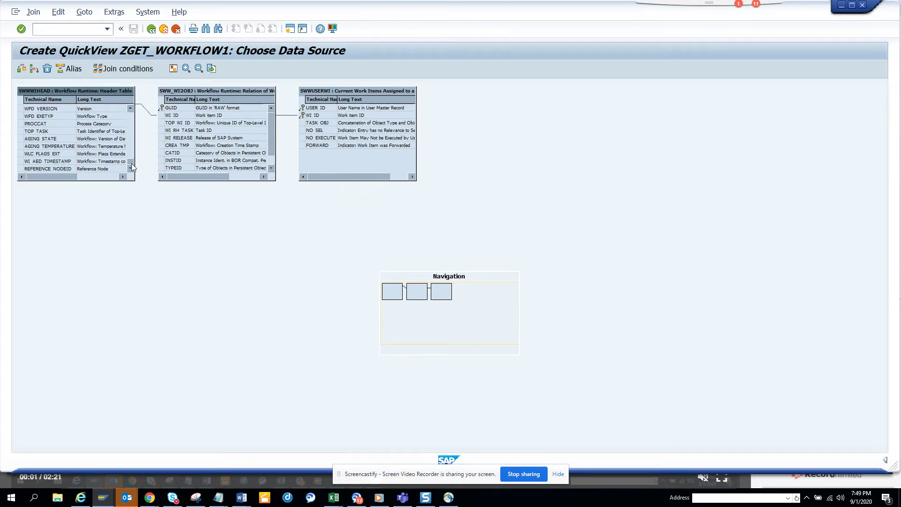
Step: Link the TOP_WI_ID field of SWWWIHEAD to the TOP_WI_ID field of SWW_WI2OBJ
left_click(131, 109)
scroll(130, 109, "up", 8)
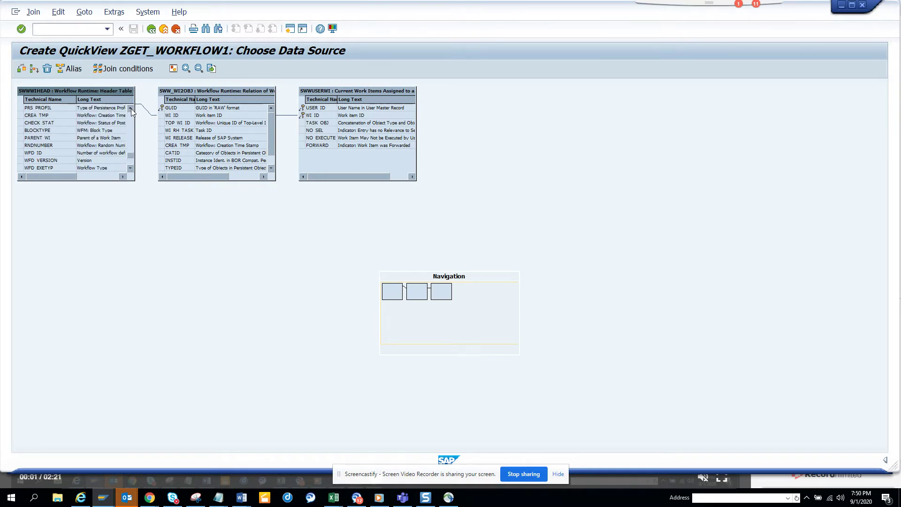
scroll(131, 111, "up", 4)
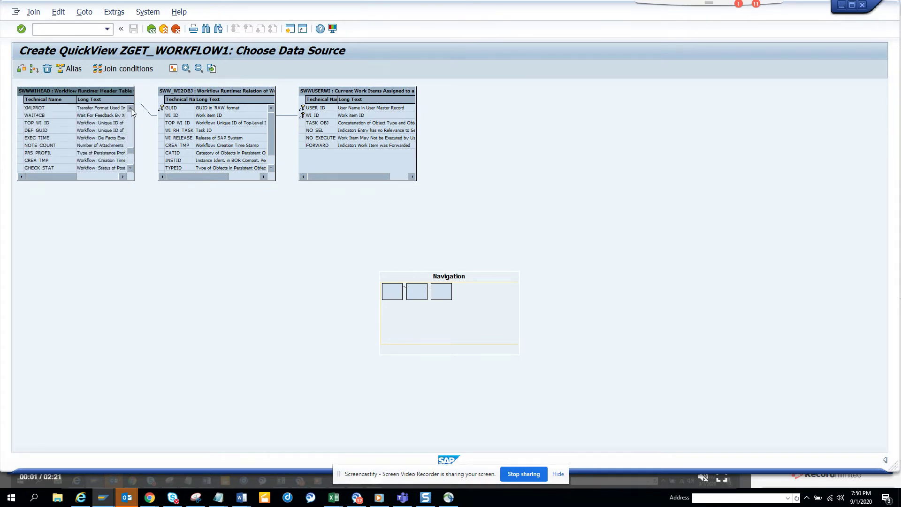
left_click_drag(97, 126, 160, 108)
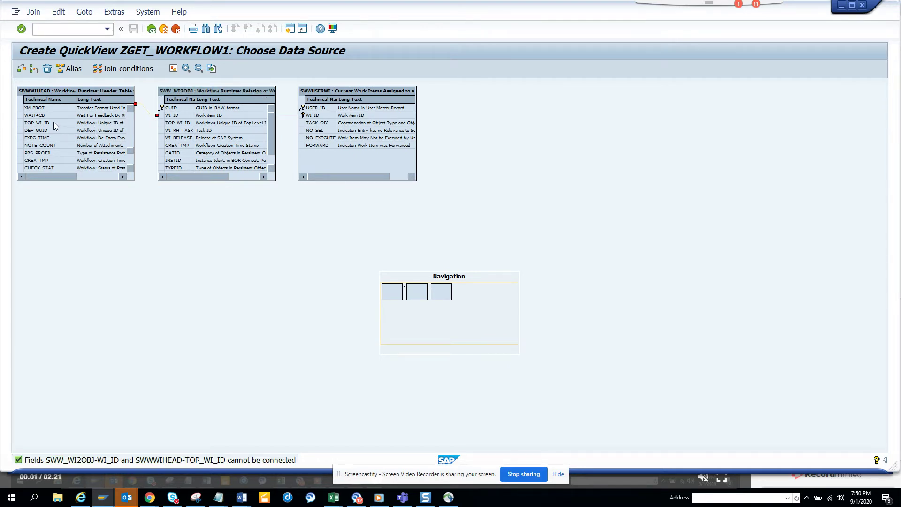
left_click_drag(54, 122, 180, 123)
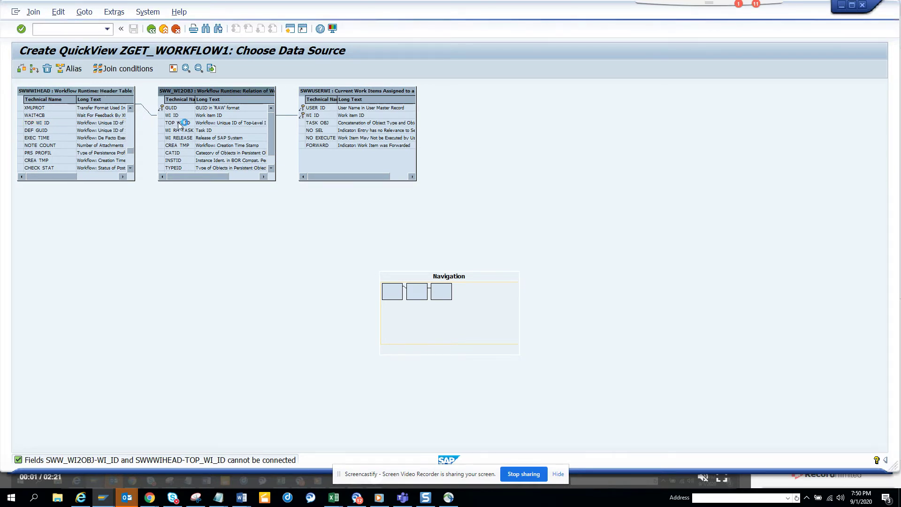
Step: Delete the proposed WI_ID link between the SWWWIHEAD and SWW_WI2OBJ tables
left_click(151, 116)
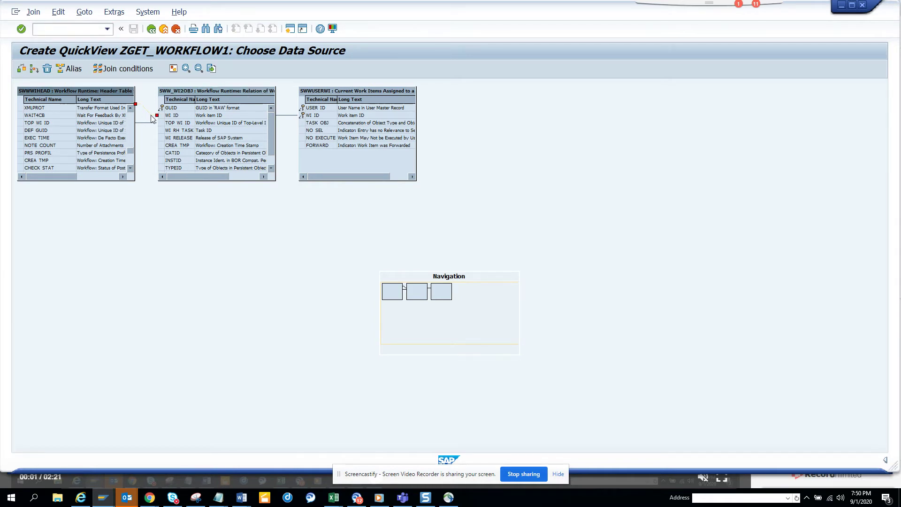
right_click(152, 117)
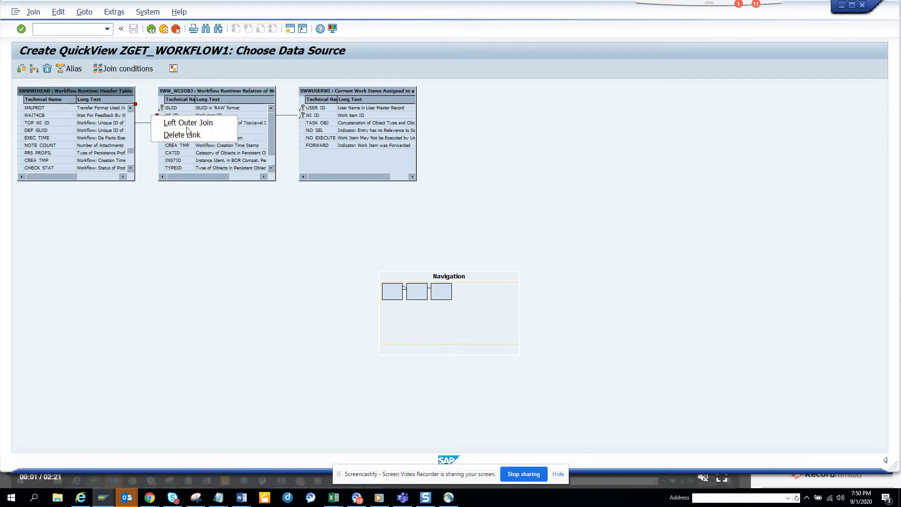
left_click(190, 135)
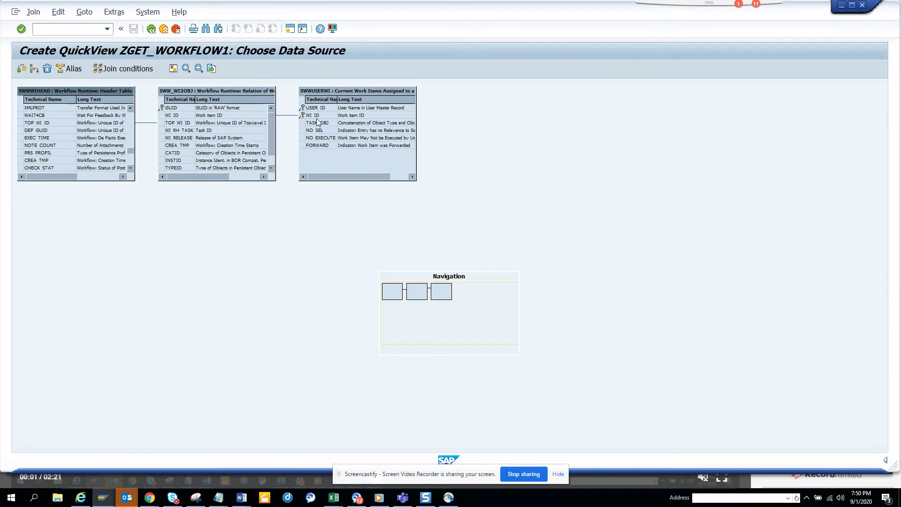
Step: Return from the table join to the QuickView definition and show the fields by their technical names
left_click(151, 29)
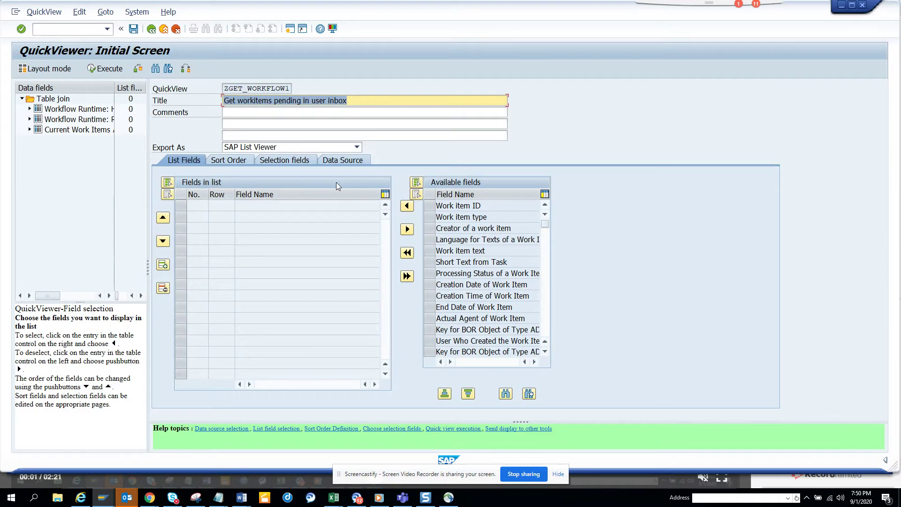
left_click(186, 69)
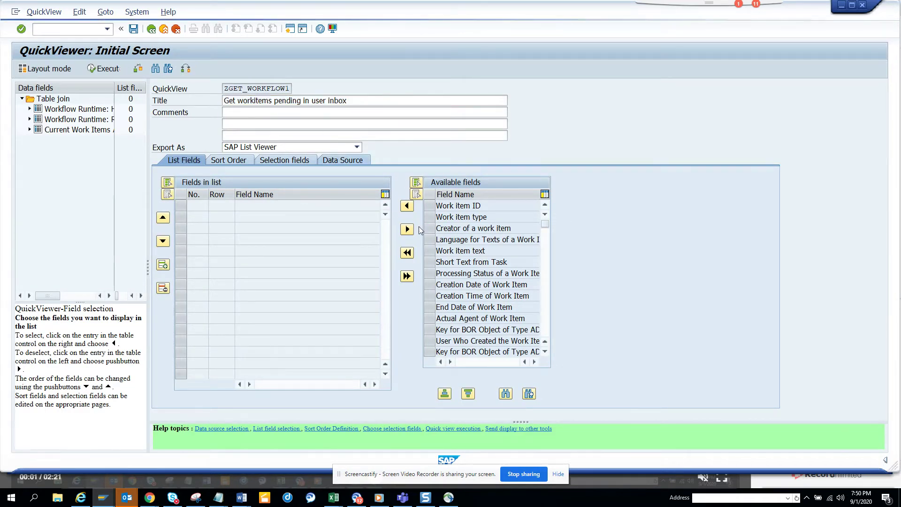
Step: Add the SWWWIHEAD fields WI_ID, WI_TYPE, WI_TEXT, WI_RHTEXT, WI_CD and WI_CT to the QuickView's list fields
left_click_drag(429, 209, 430, 218)
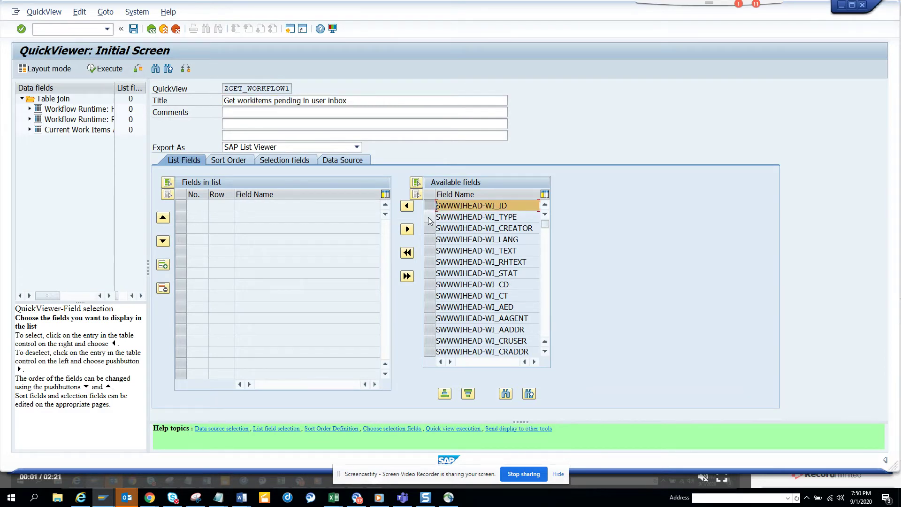
left_click(429, 251)
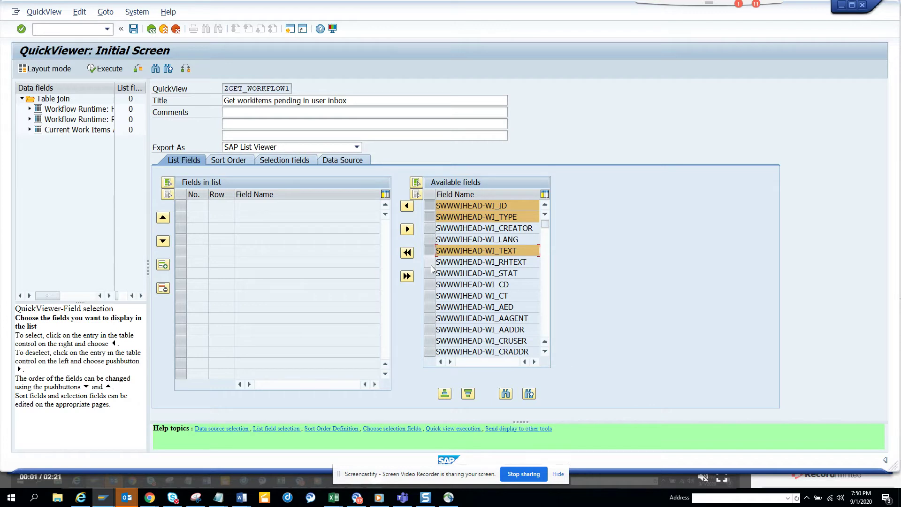
left_click(430, 262)
left_click(429, 285)
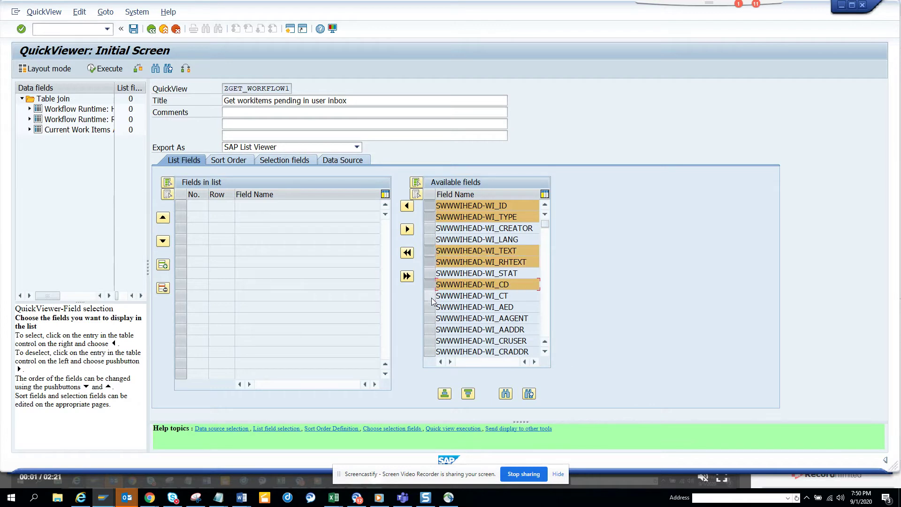
left_click(430, 296)
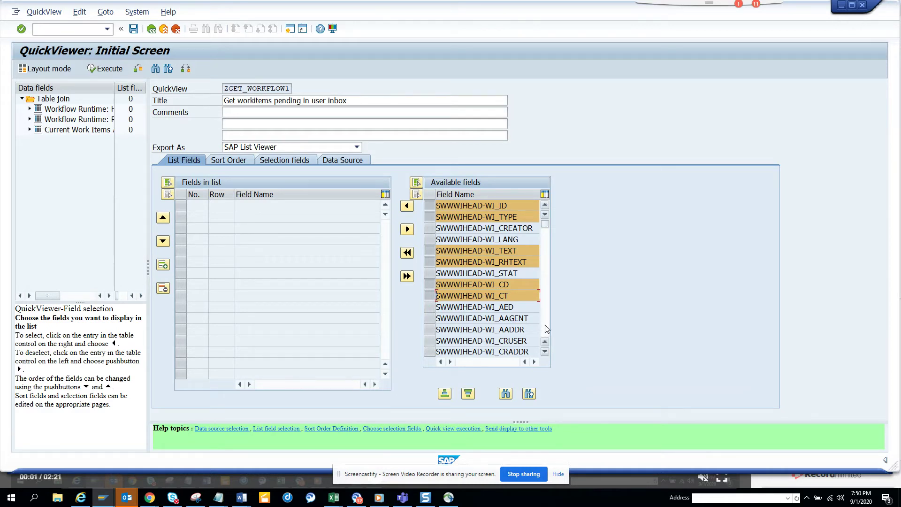
left_click(547, 352)
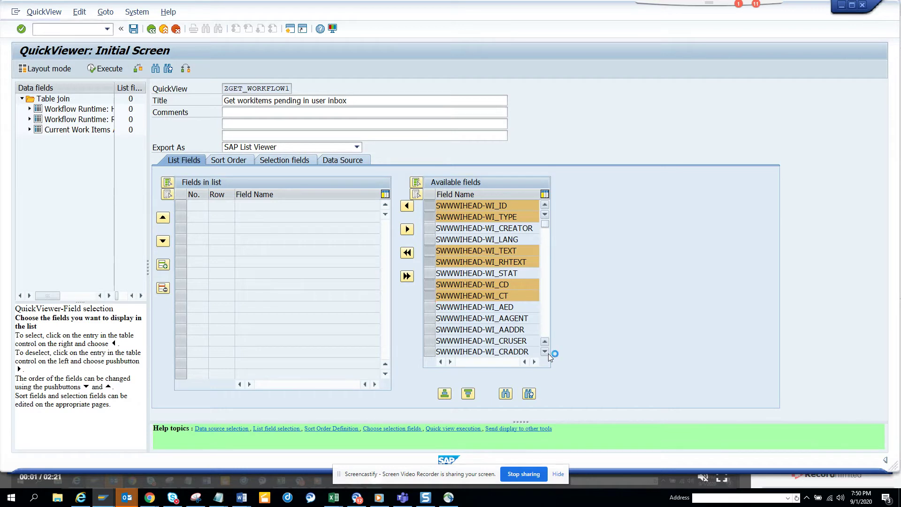
left_click(407, 206)
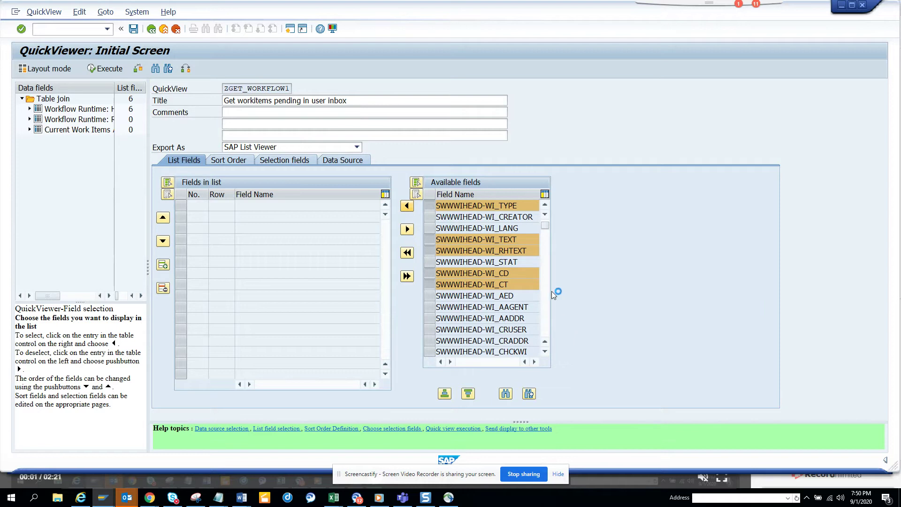
Step: Add the SWWWIHEAD fields WI_STAT and WI_PRIO to the QuickView's list fields
left_click(433, 263)
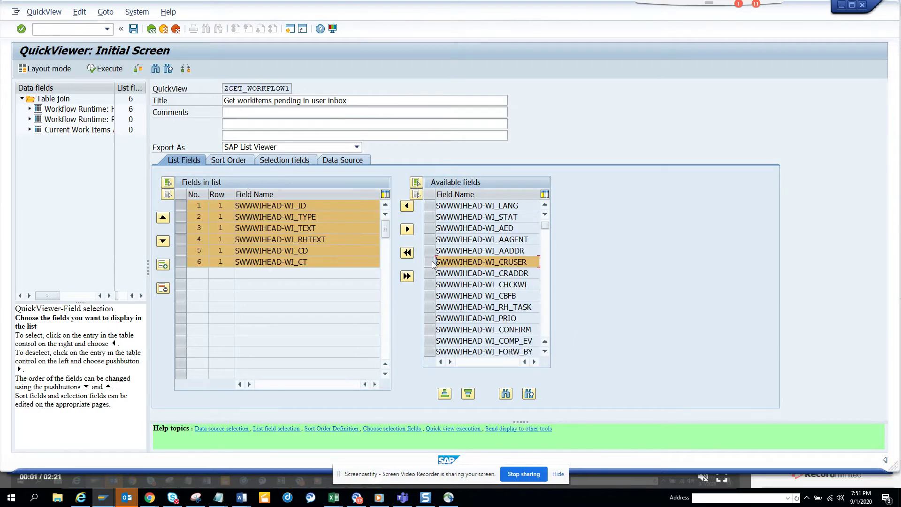
left_click(430, 217)
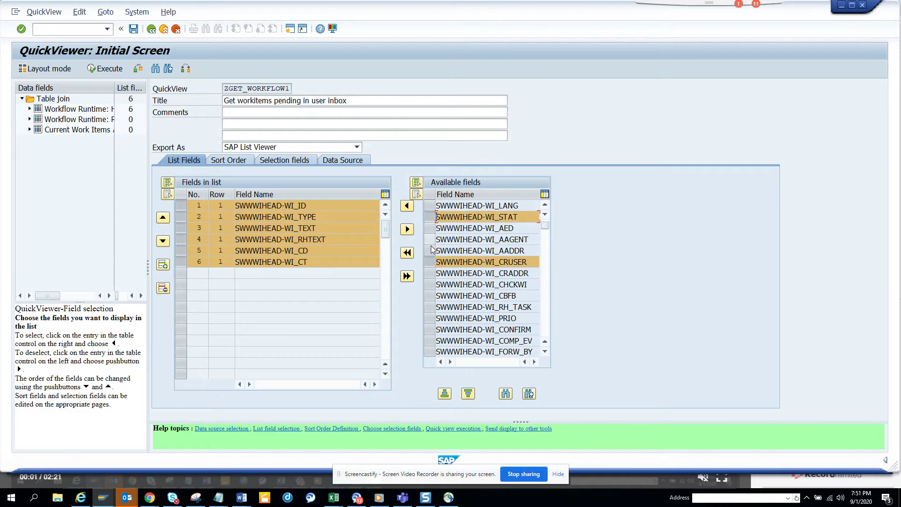
left_click(429, 262)
left_click(408, 207)
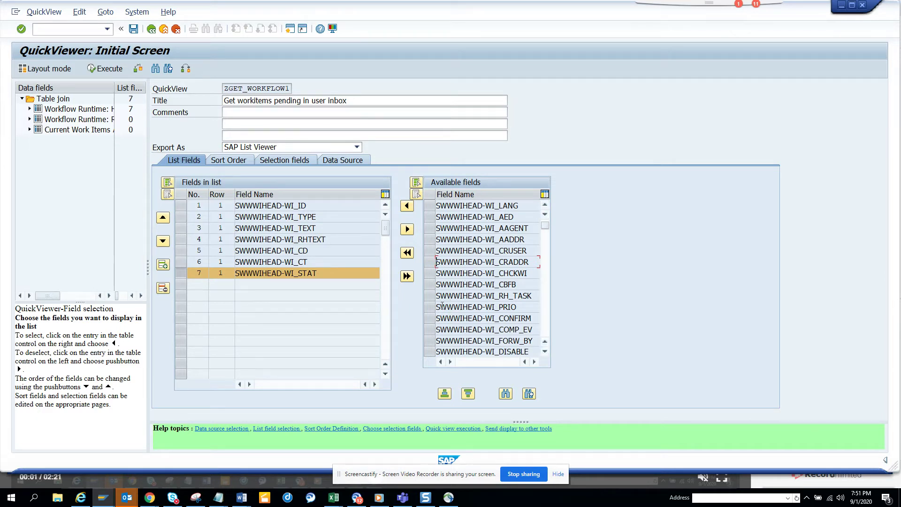
left_click(436, 308)
left_click(407, 207)
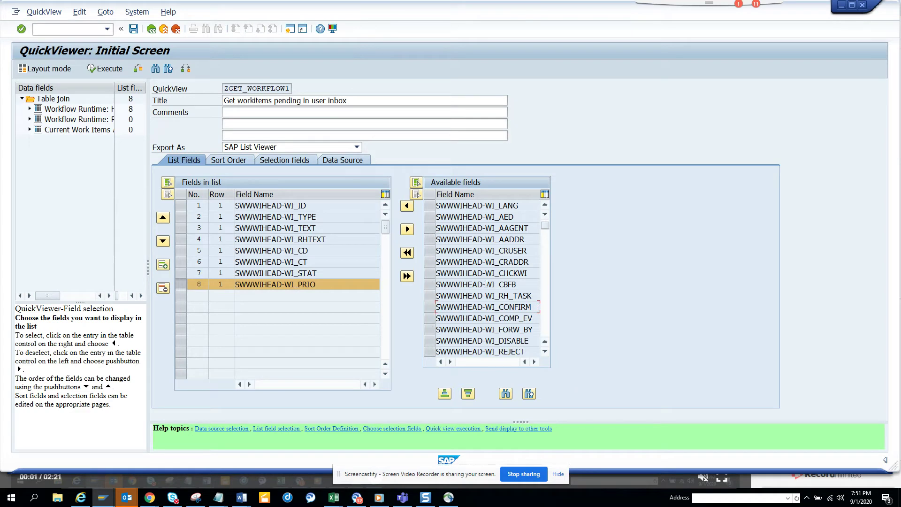
Step: Add the SWWUSERWI fields WI_ID and USER_ID to the QuickView's list fields
left_click(549, 316)
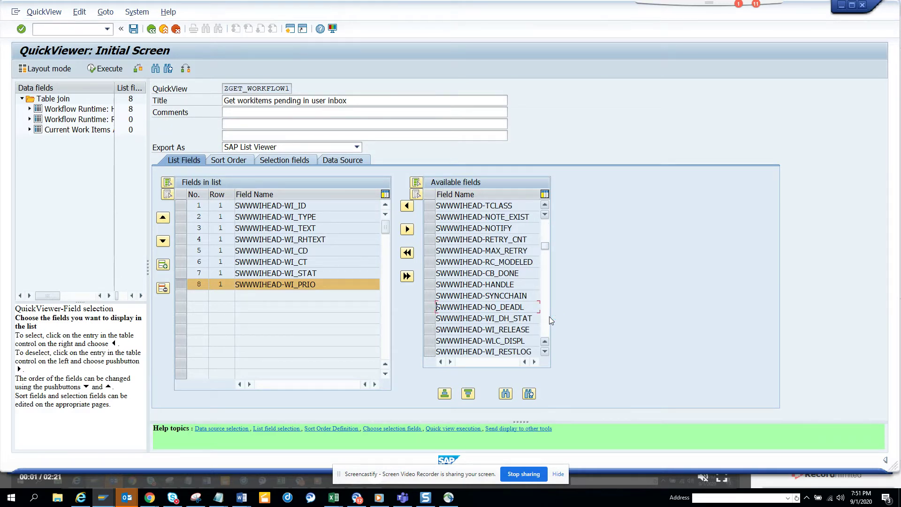
scroll(551, 320, "down", 5)
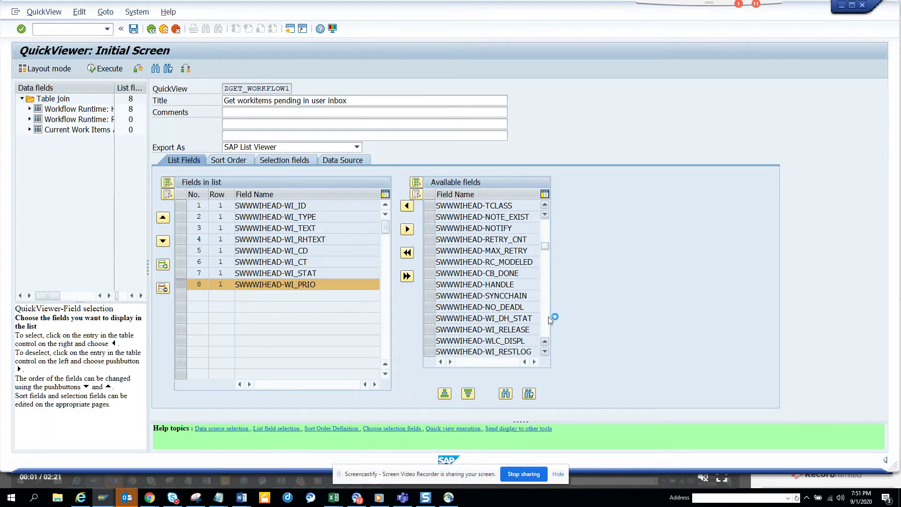
scroll(549, 318, "down", 5)
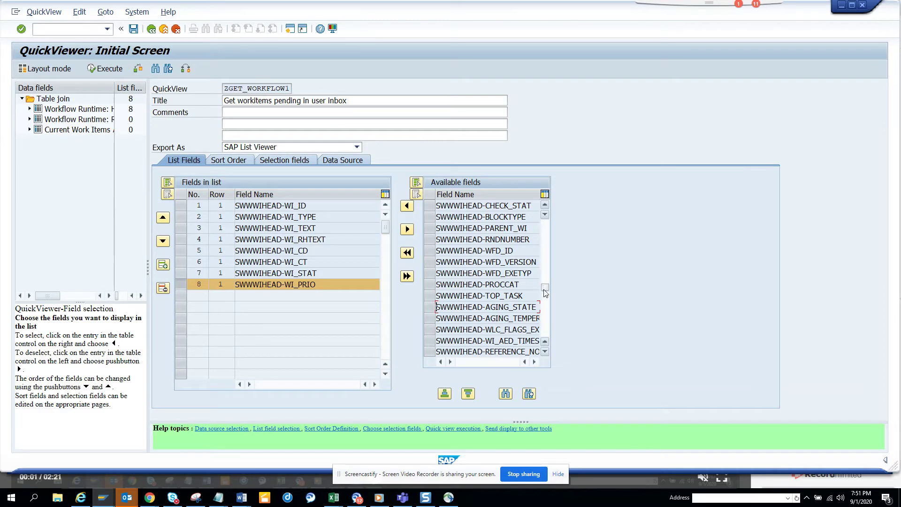
left_click_drag(545, 288, 545, 315)
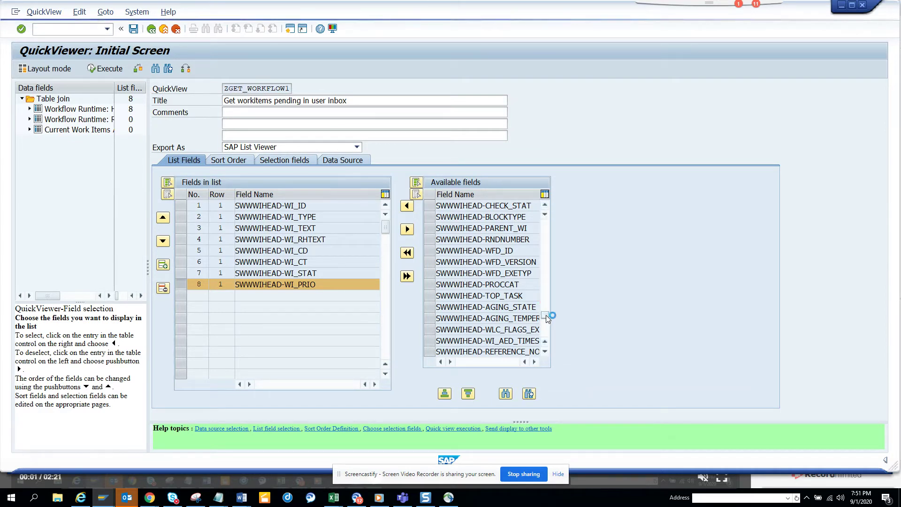
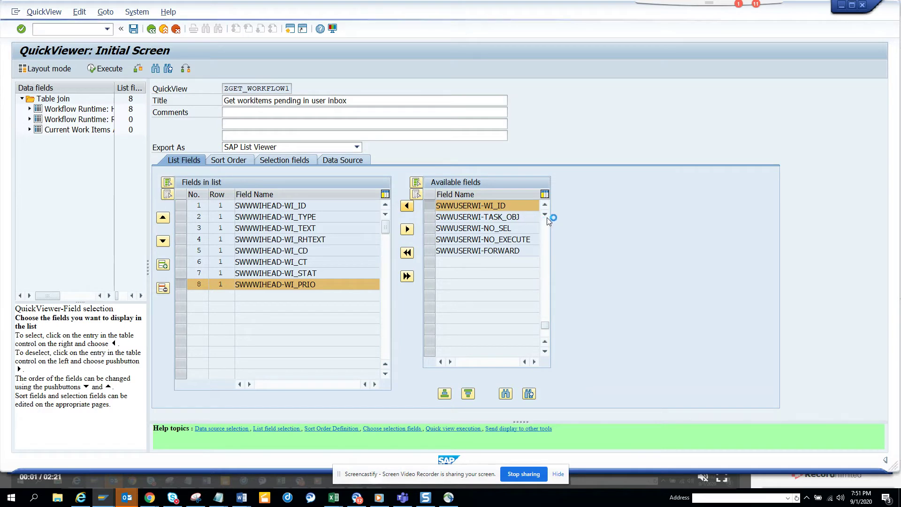
left_click(545, 205)
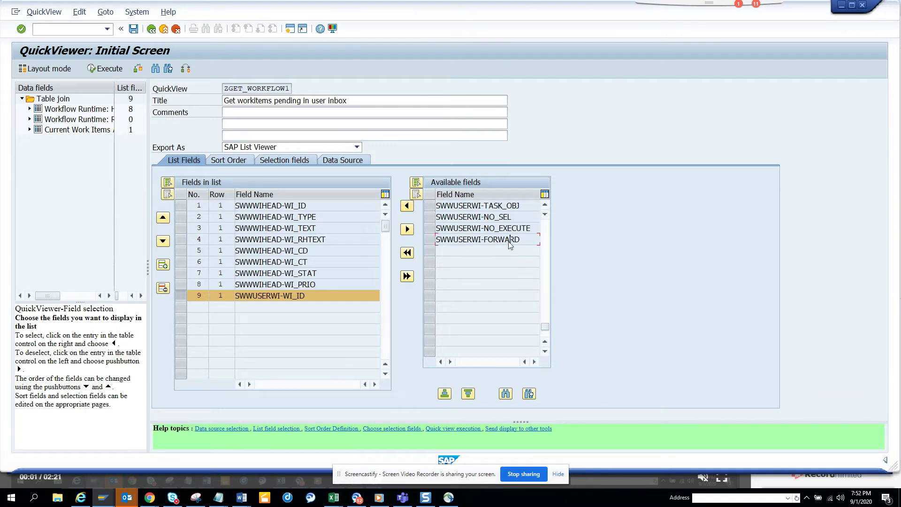
scroll(510, 243, "up", 5)
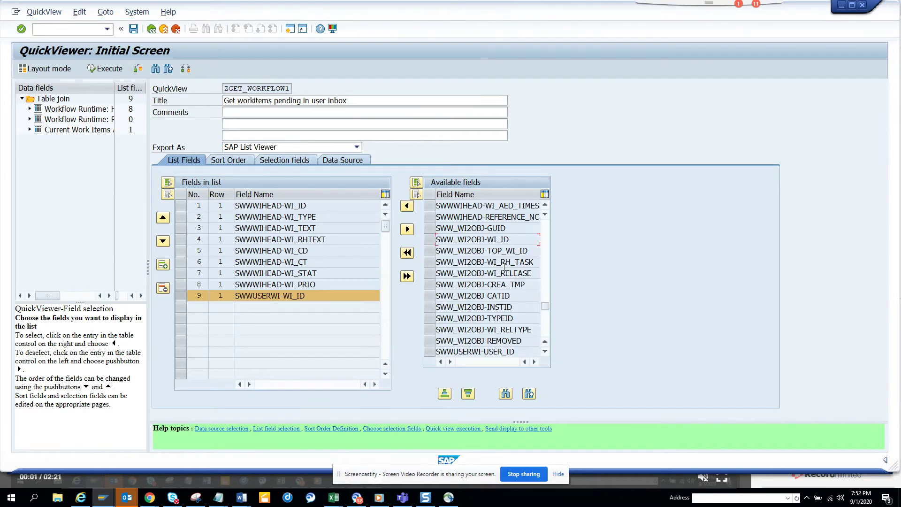
left_click(431, 352)
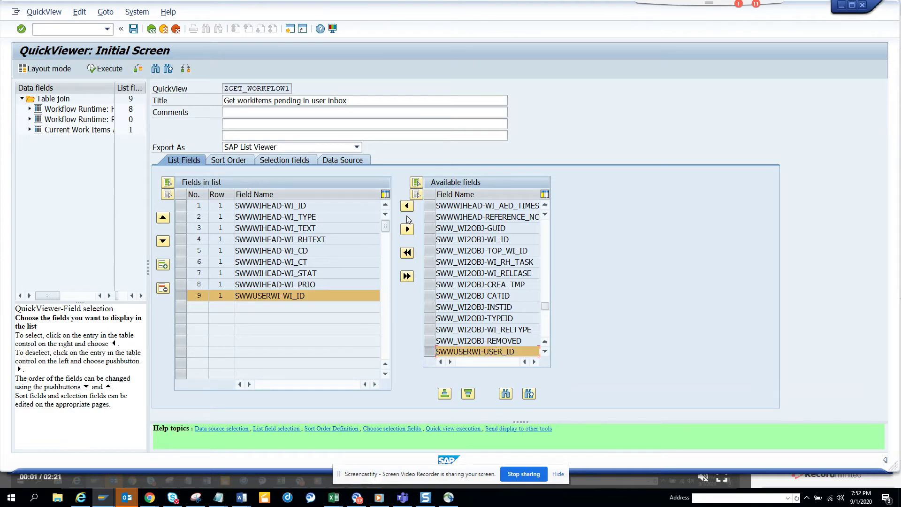
left_click(407, 206)
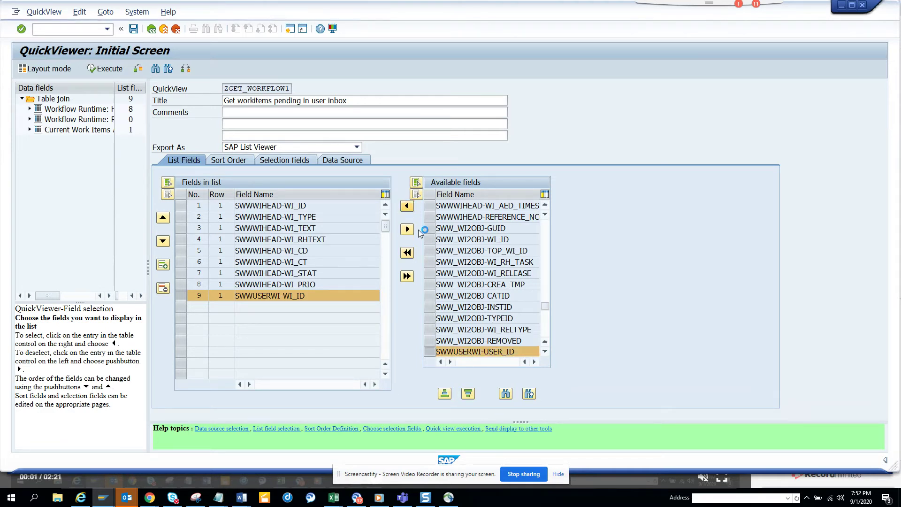
Step: Add the SWW_WI2OBJ fields TOP_WI_ID, CATID, INSTID and TYPEID to the QuickView's list fields
left_click(430, 253)
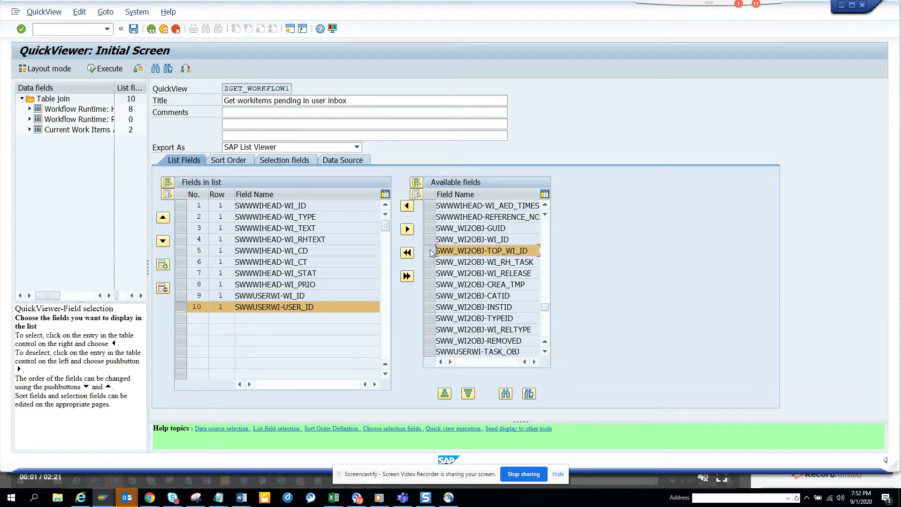
left_click(427, 295, "ctrl")
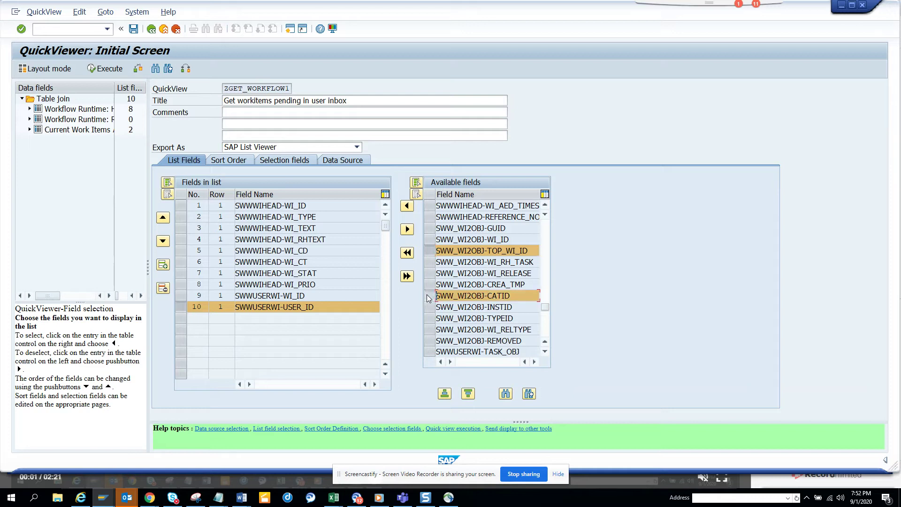
left_click(428, 310, "ctrl")
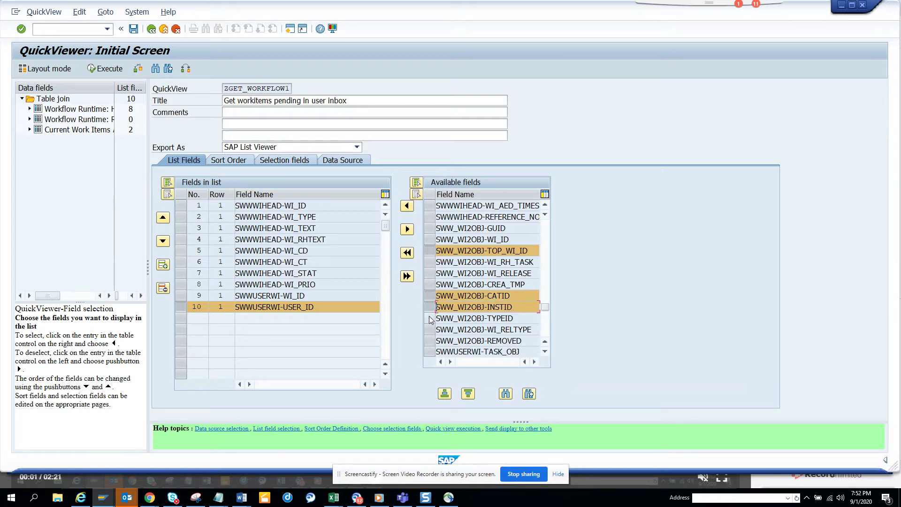
left_click(428, 319, "ctrl")
left_click(407, 207)
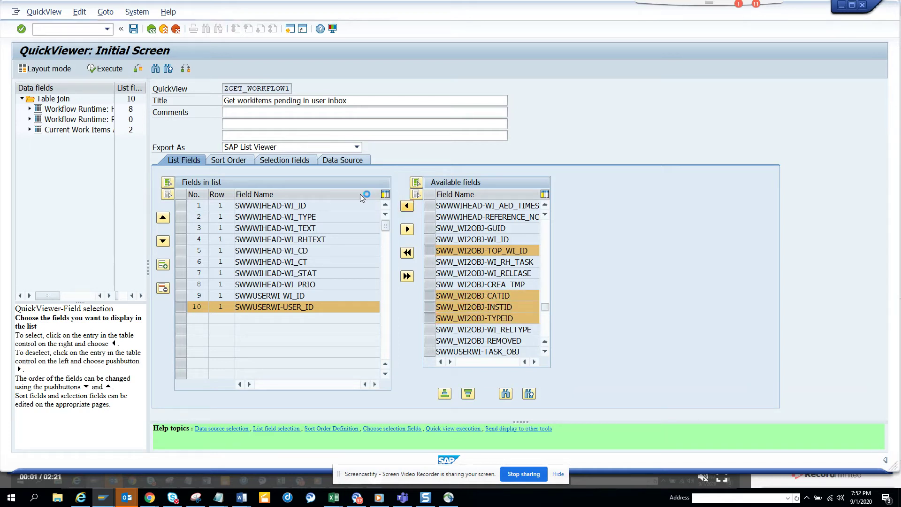
Step: Make the SWWWIHEAD fields WI_ID, WI_TYPE and WI_STAT selection fields, showing the fields by technical name
left_click(297, 161)
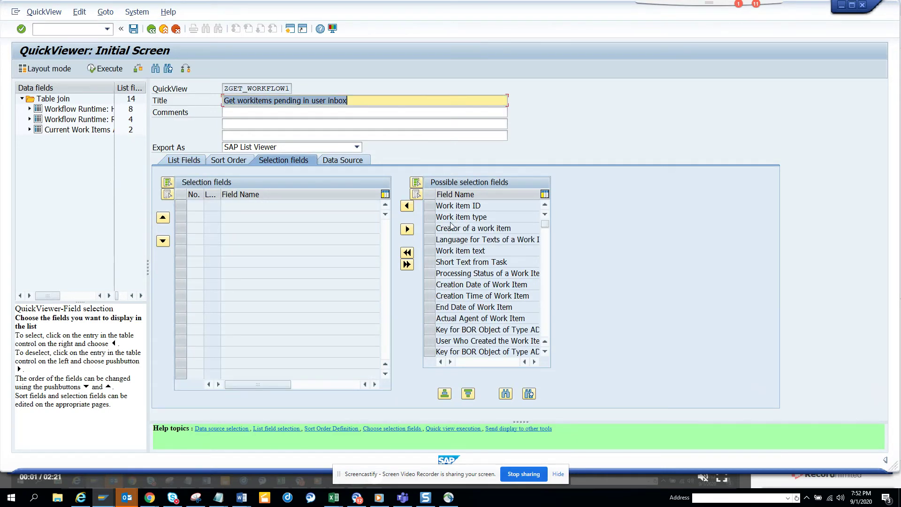
left_click(433, 208)
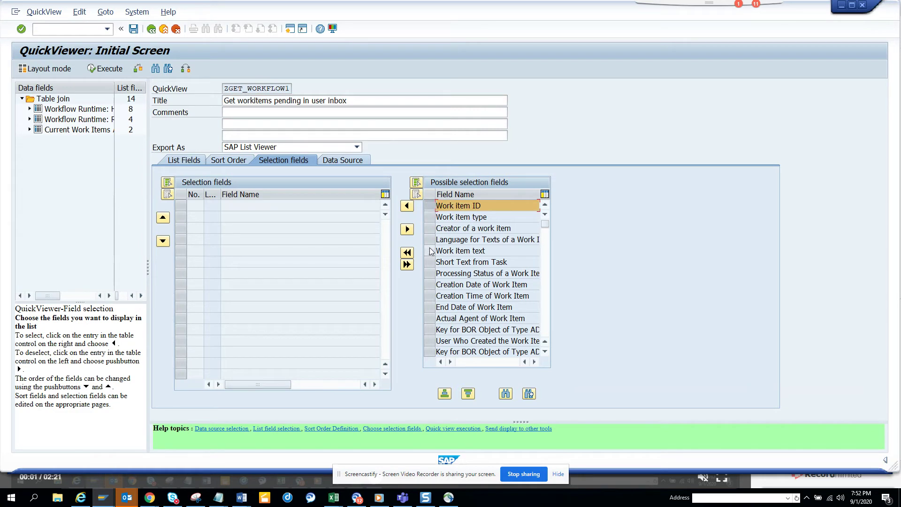
left_click(430, 217)
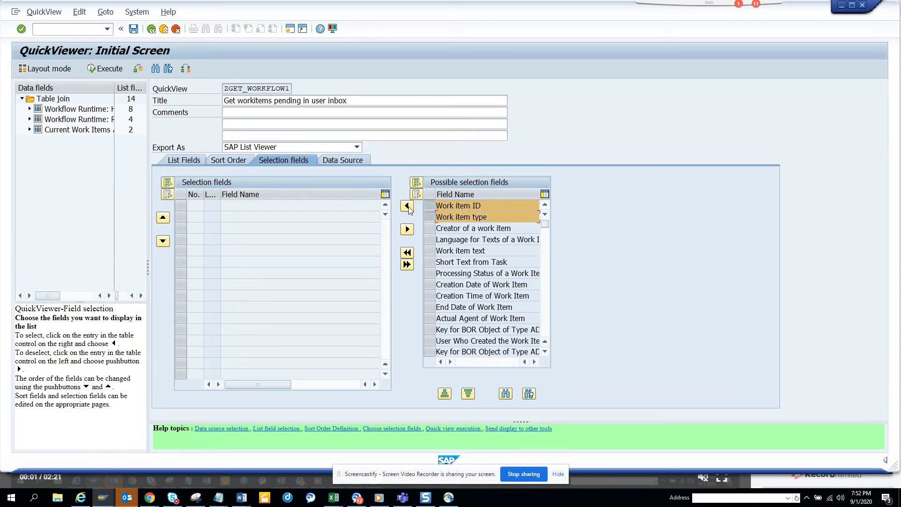
left_click(407, 206)
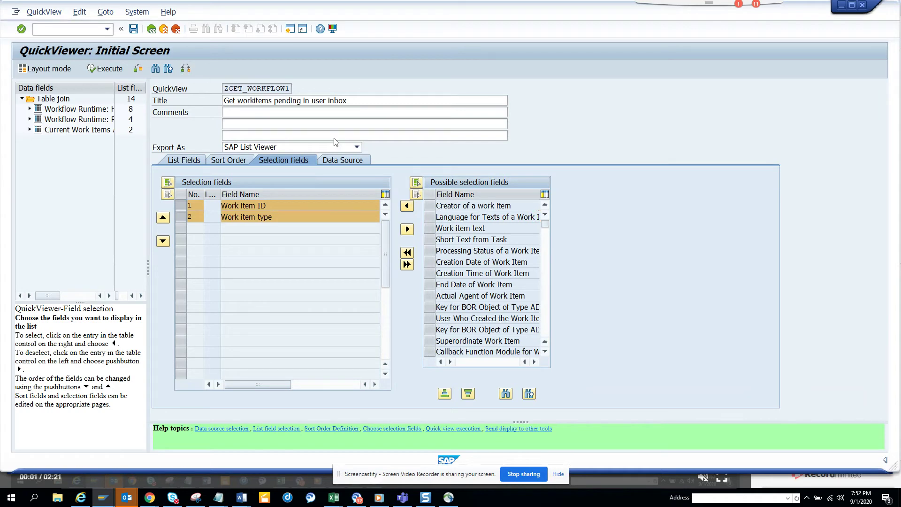
key("shift+F8")
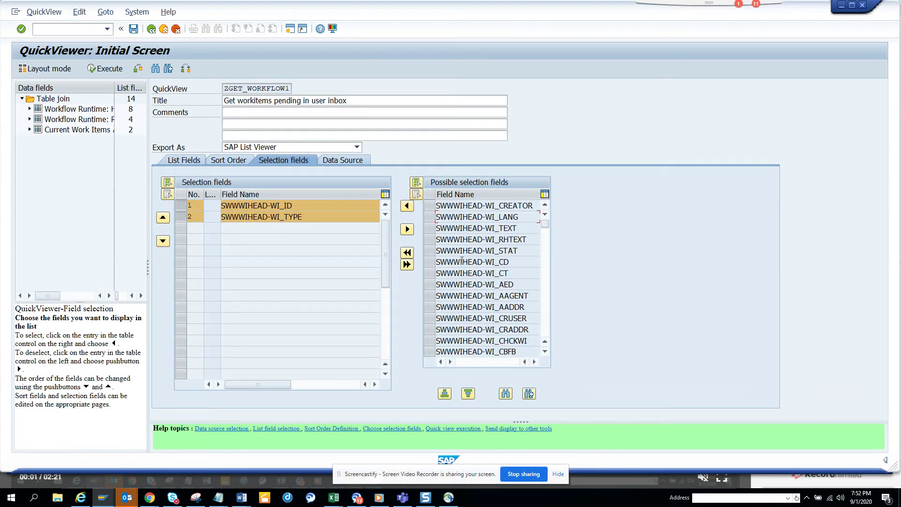
left_click(429, 251)
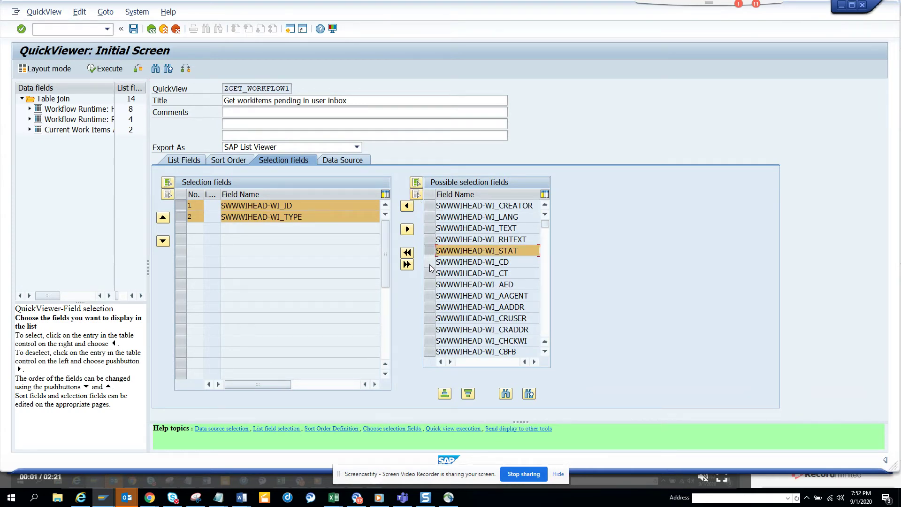
left_click(408, 206)
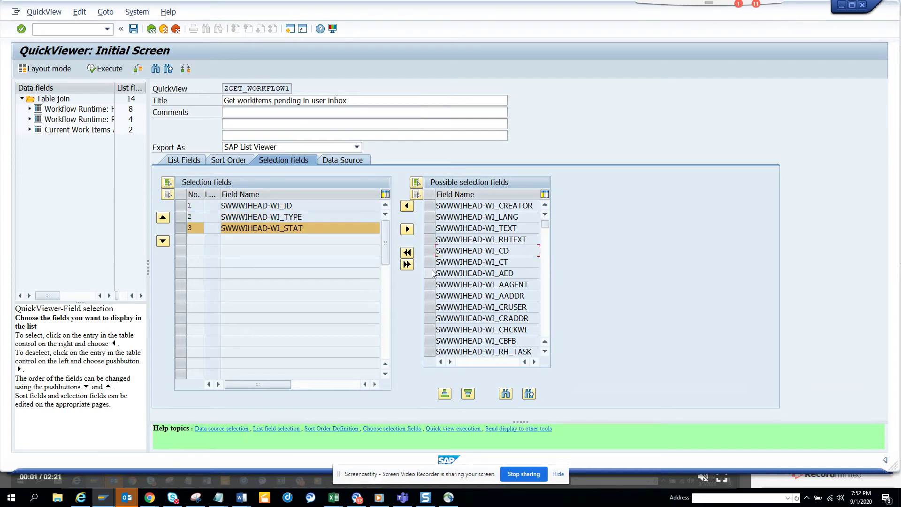
Step: Add the SWWUSERWI field USER_ID to the QuickView's selection fields
left_click_drag(542, 221, 556, 359)
left_click(548, 205)
left_click(548, 205)
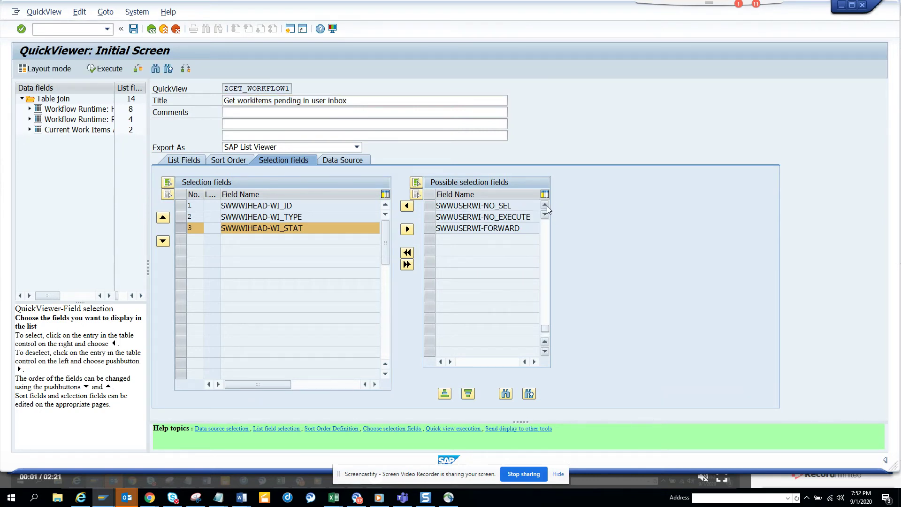
left_click(547, 206)
left_click(547, 206)
left_click(547, 206)
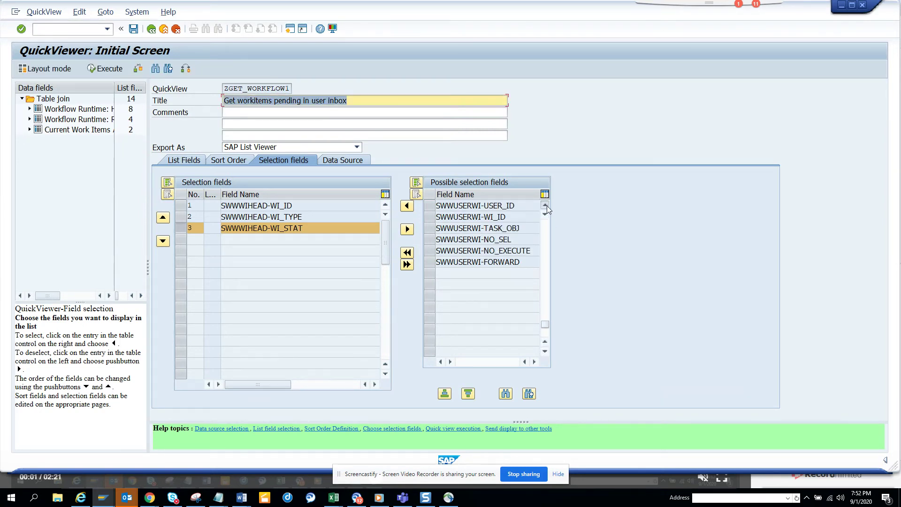
left_click(548, 206)
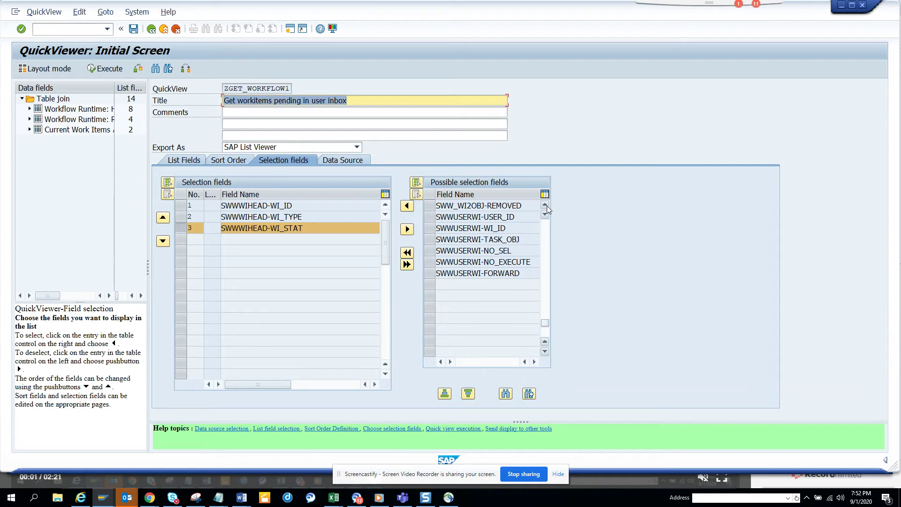
left_click(431, 217)
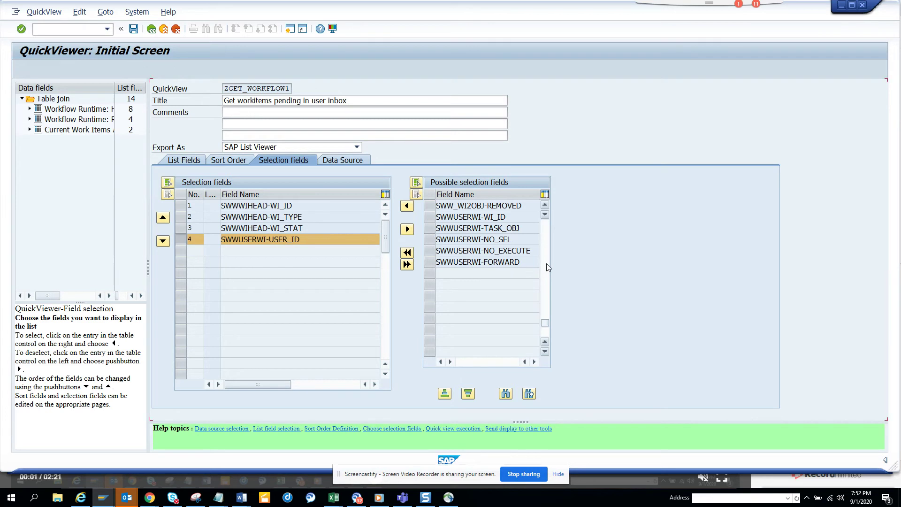
Step: Add the SWW_WI2OBJ fields INSTID and TYPEID to the QuickView's selection fields
scroll(549, 266, "up", 1)
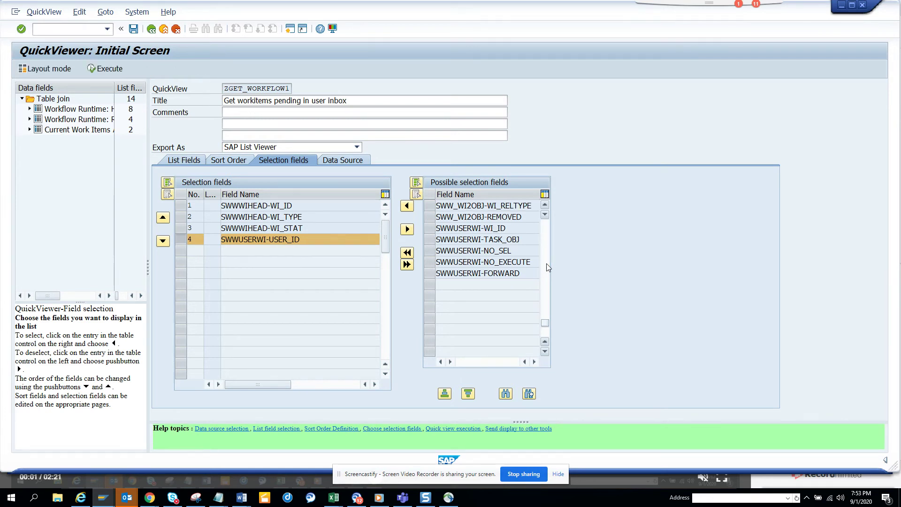
scroll(548, 266, "up", 5)
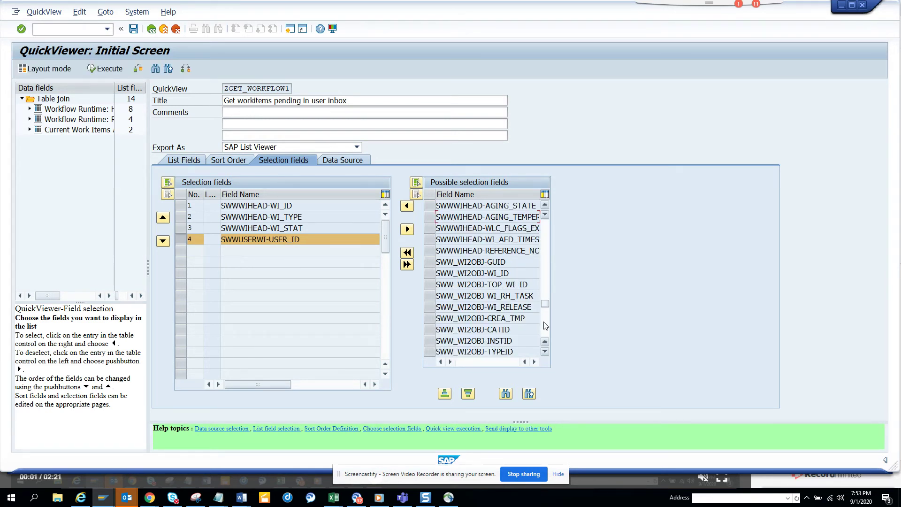
left_click(430, 341)
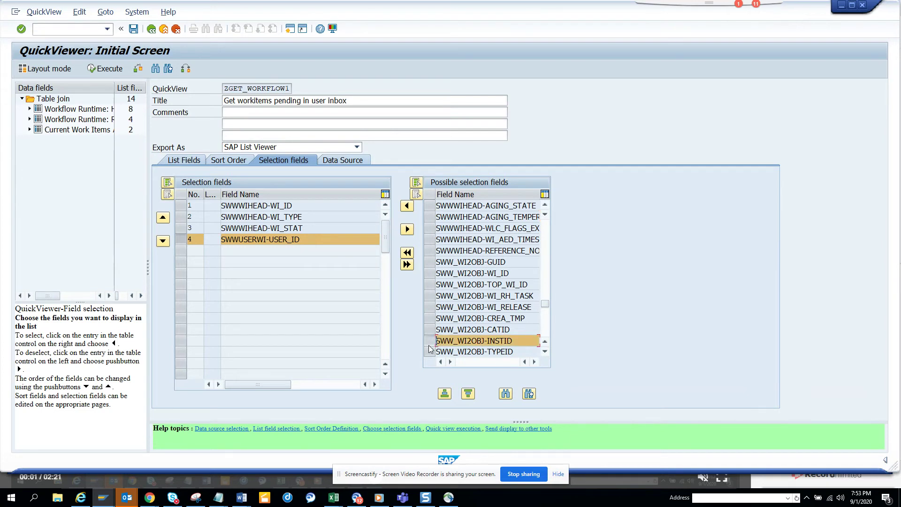
left_click(430, 351)
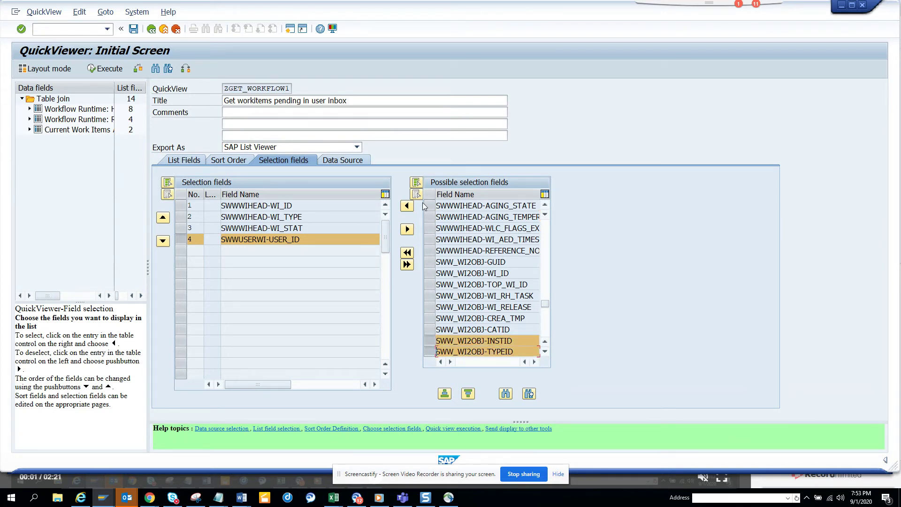
left_click(407, 205)
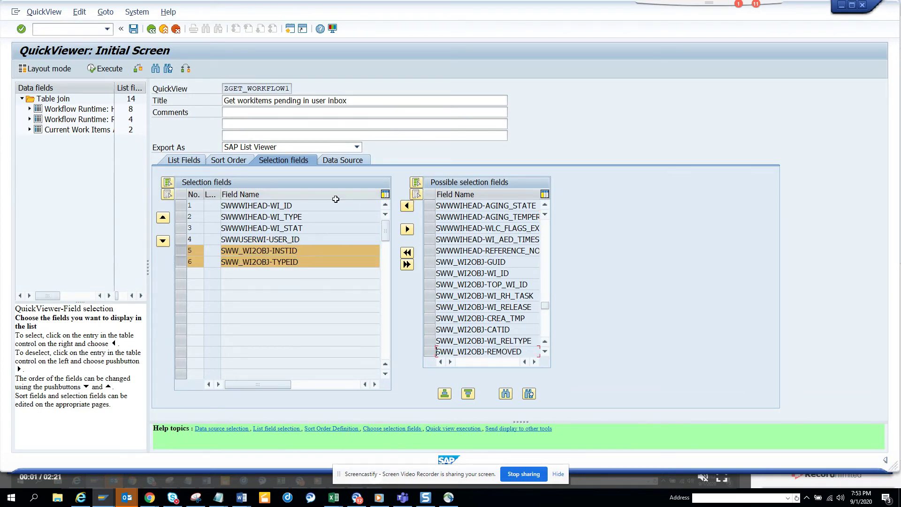
Step: Run the QuickView for work items of type W with processing status READY
left_click(104, 68)
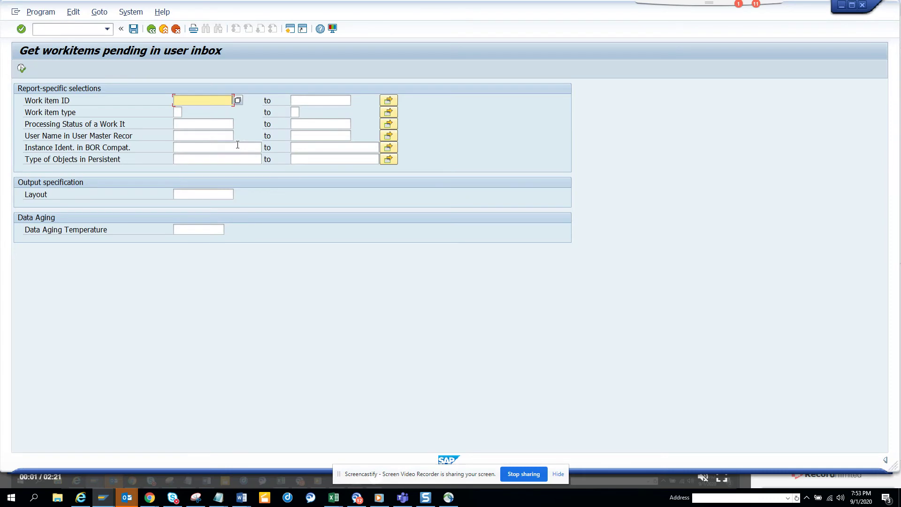
left_click(181, 112)
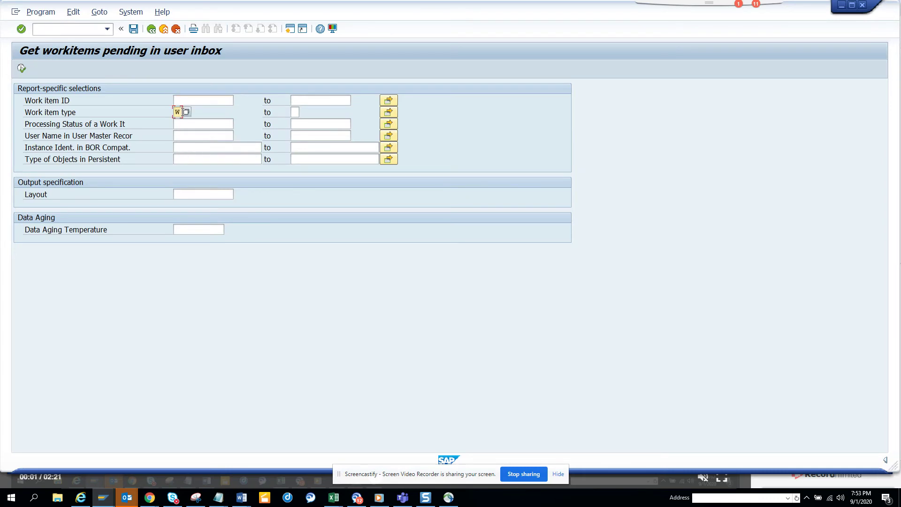
left_click(203, 123)
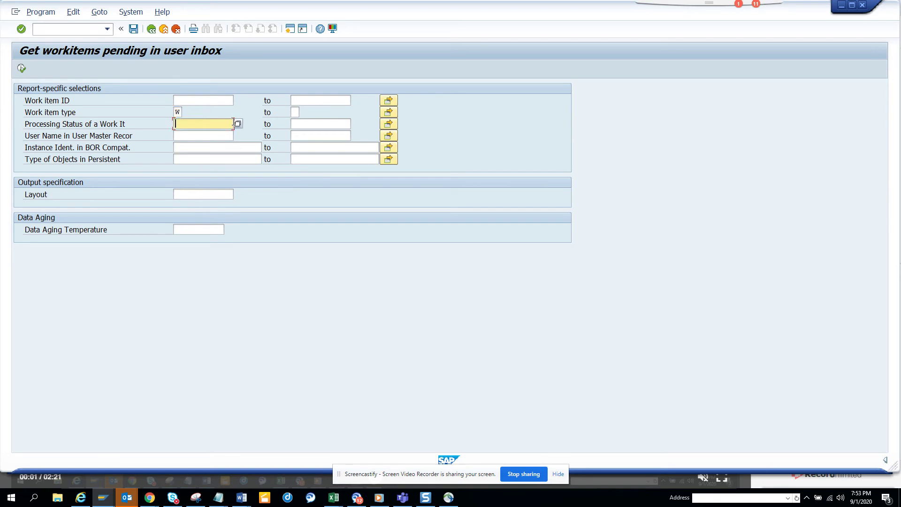
left_click(237, 123)
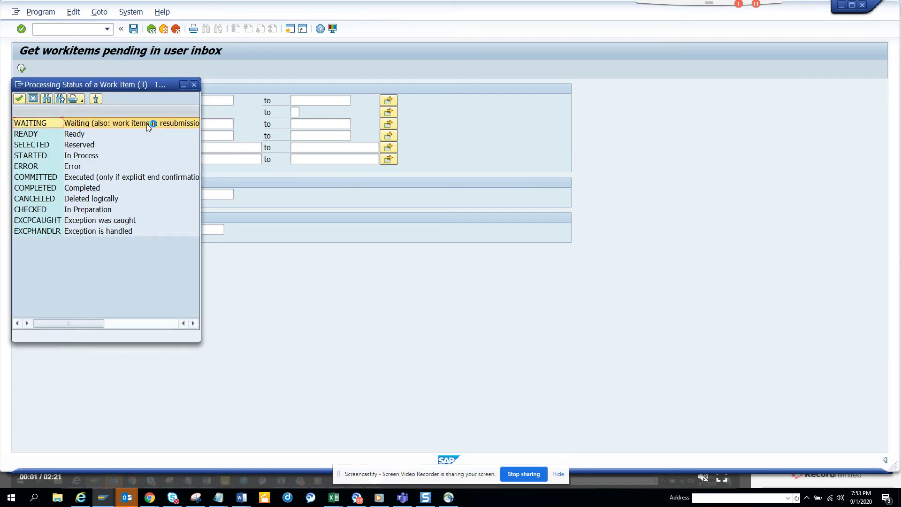
left_click(82, 133)
double_click(82, 133)
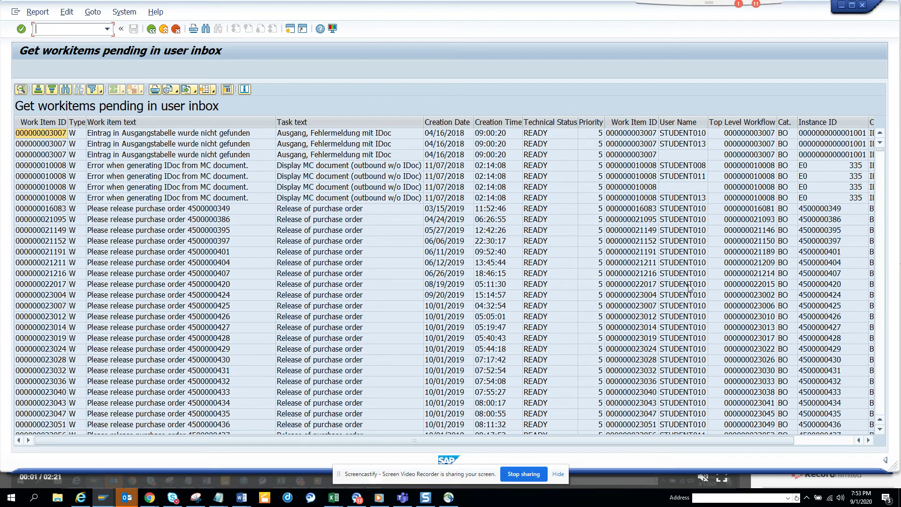
Step: Restrict the report selection to user name STUDENT010 and run the report again
left_click(823, 443)
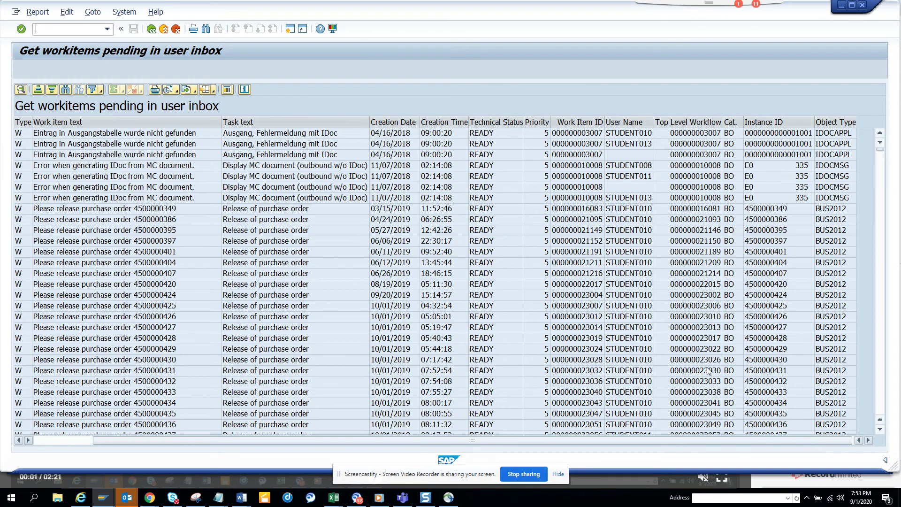
left_click(641, 354)
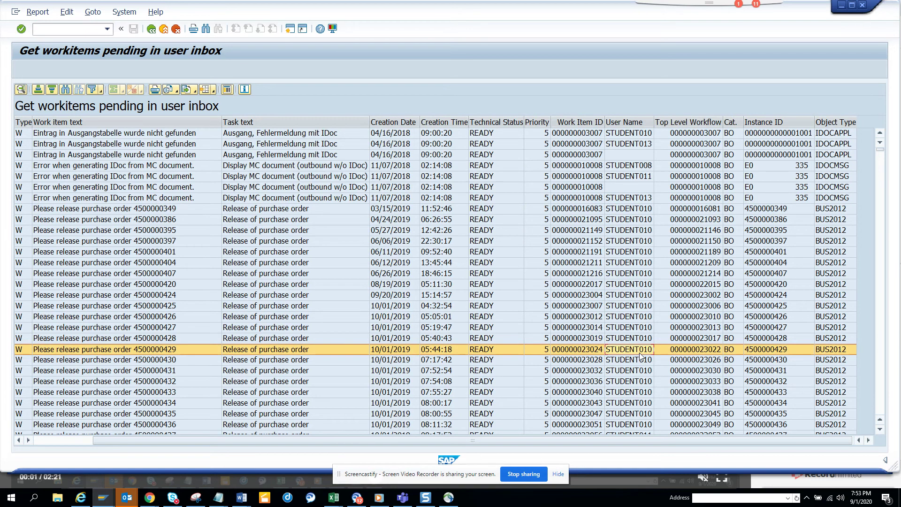
left_click(640, 356)
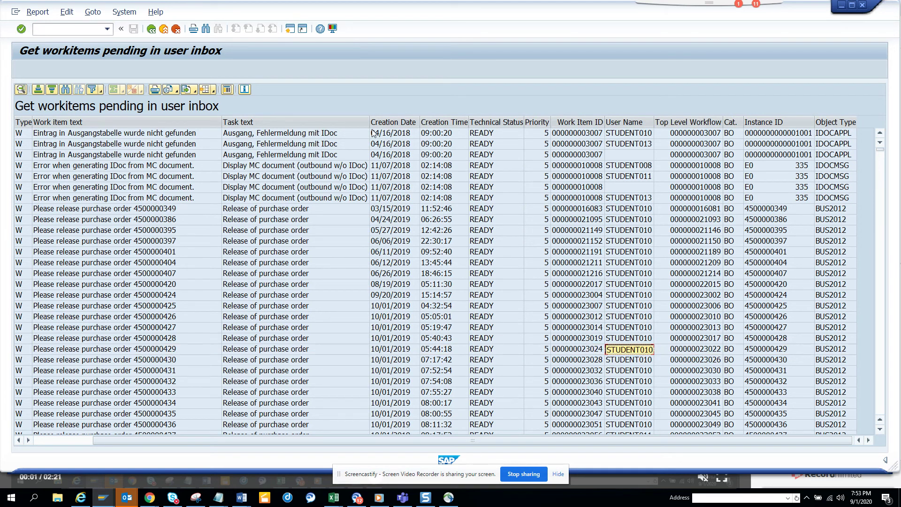
left_click(152, 29)
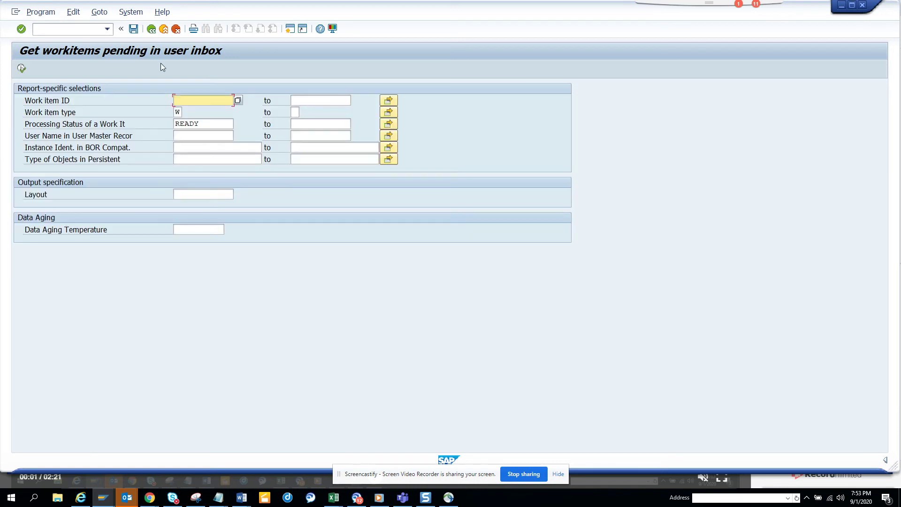
left_click(205, 136)
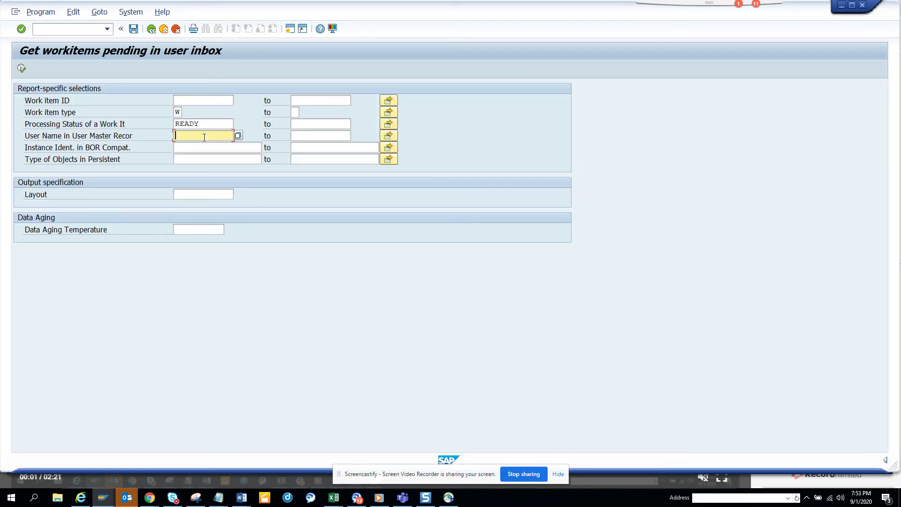
type("STUDENT010")
left_click(22, 69)
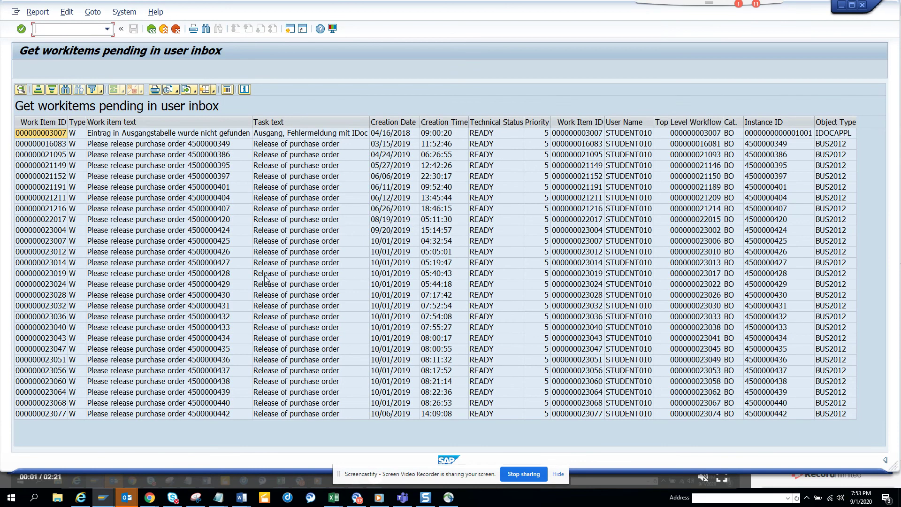
Step: Open transaction SWI5 in a new session and run the analysis of Work Items to Be Completed for type US, ID STUDENT010
left_click(291, 30)
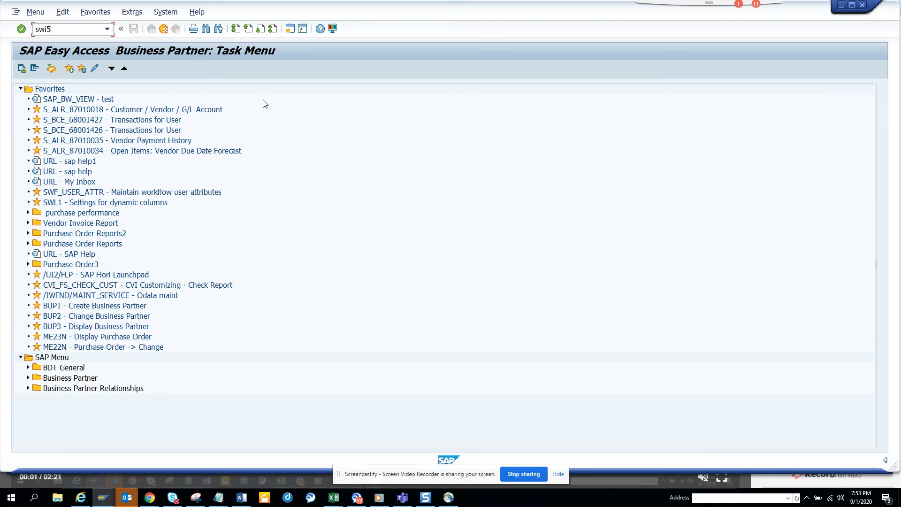
key("Tab")
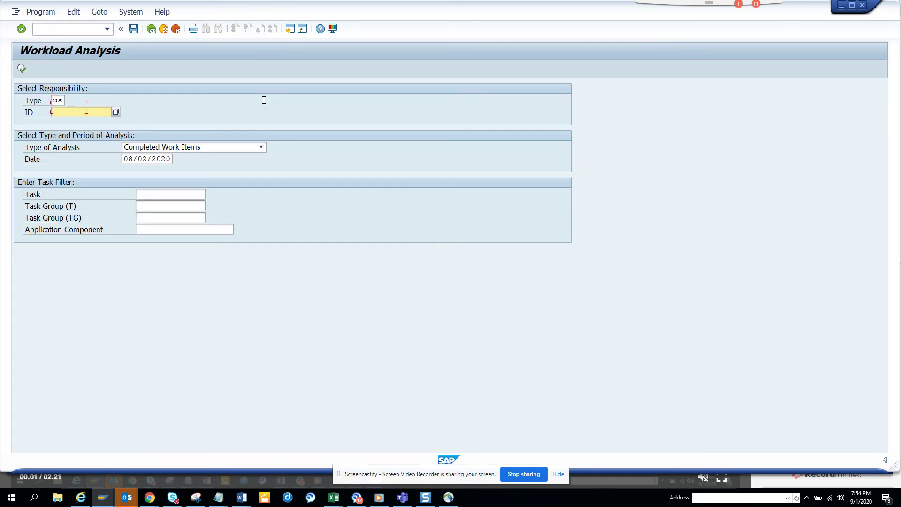
type("STUDENT010")
left_click(248, 147)
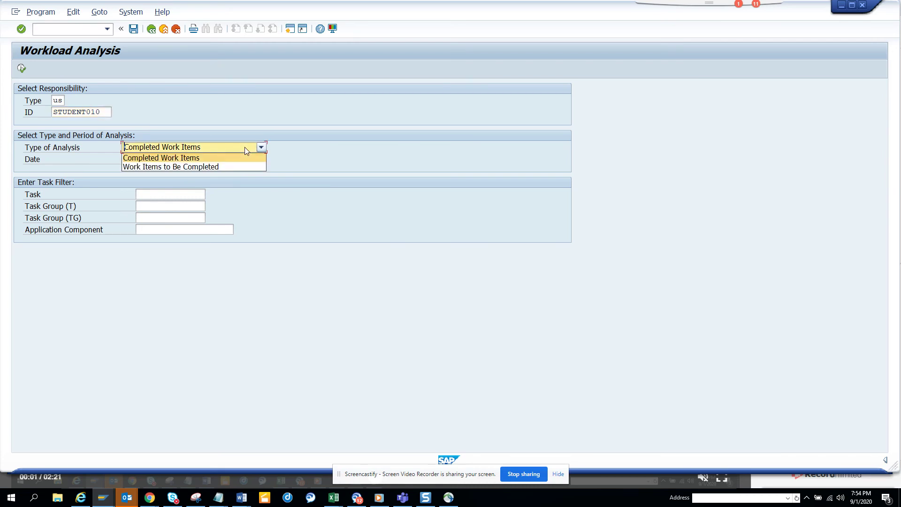
left_click(240, 167)
left_click(22, 68)
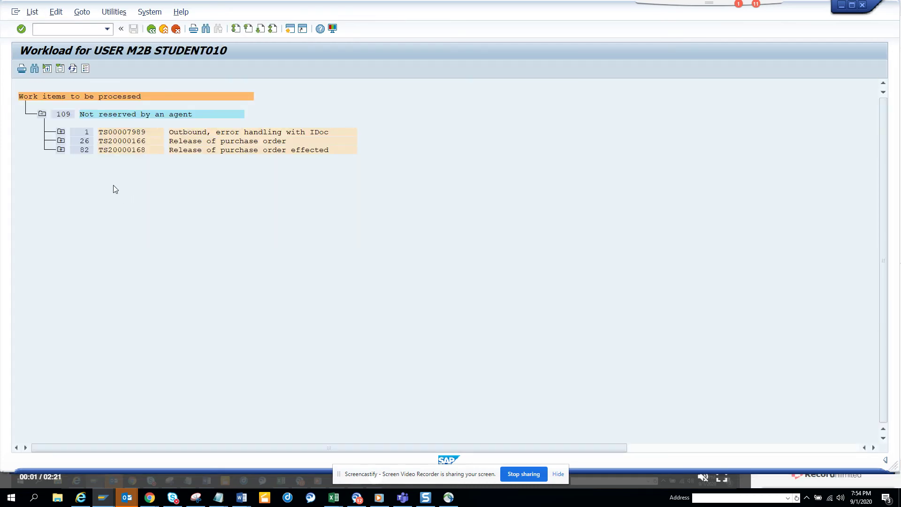
Step: Compare the pending work items report for STUDENT010 with the same user's workload analysis
key("alt+Tab")
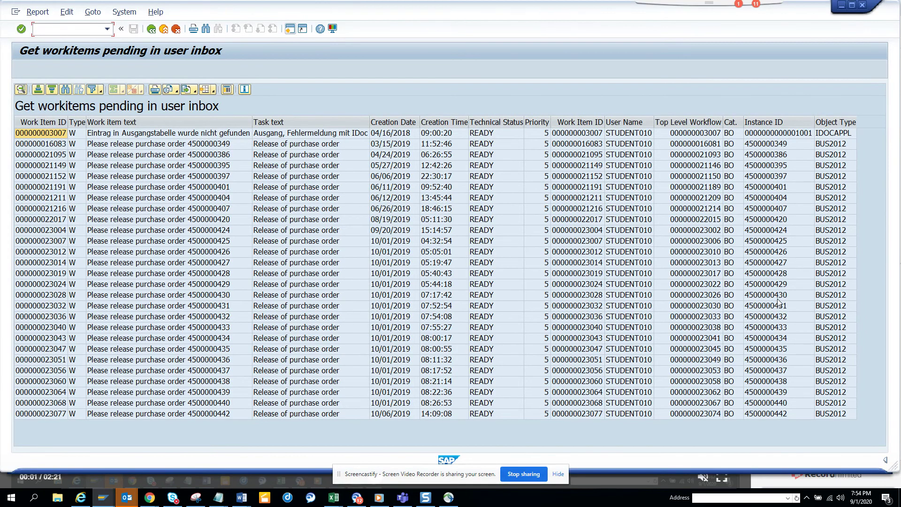
left_click(779, 296)
key("Page_Down")
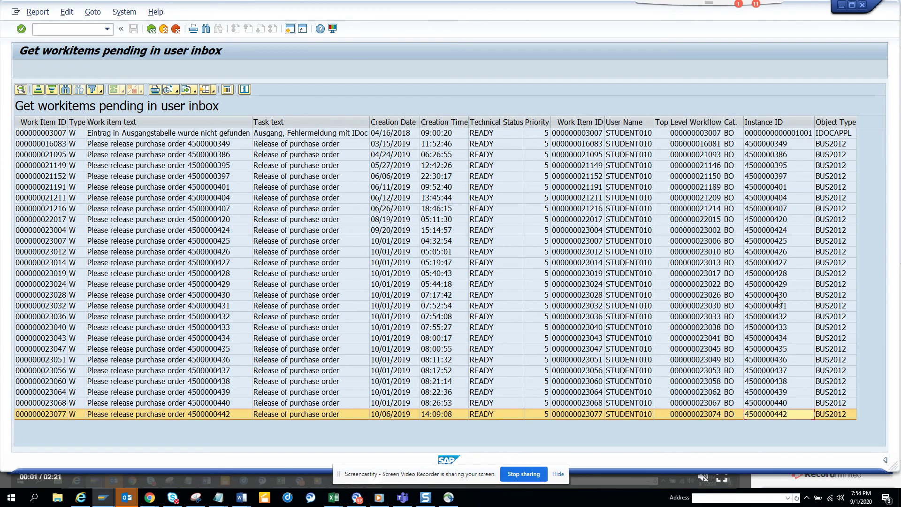
key("Page_Up")
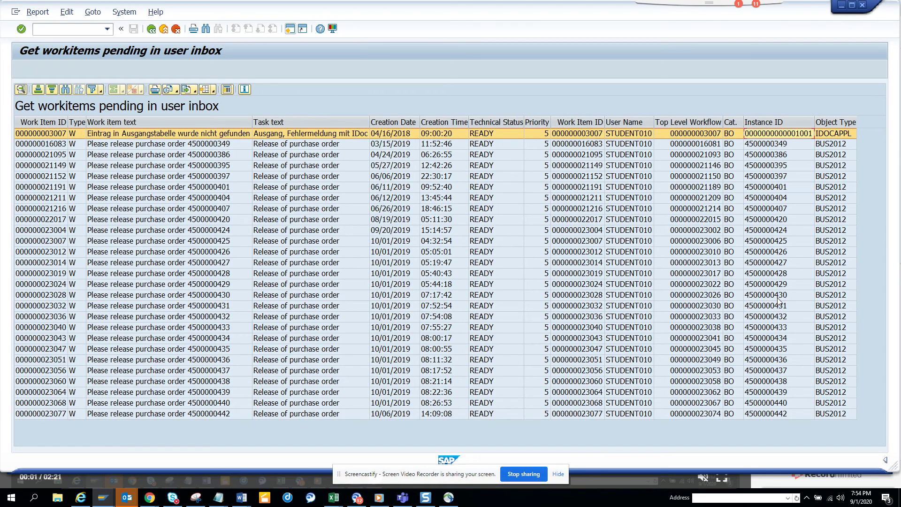
key("F3")
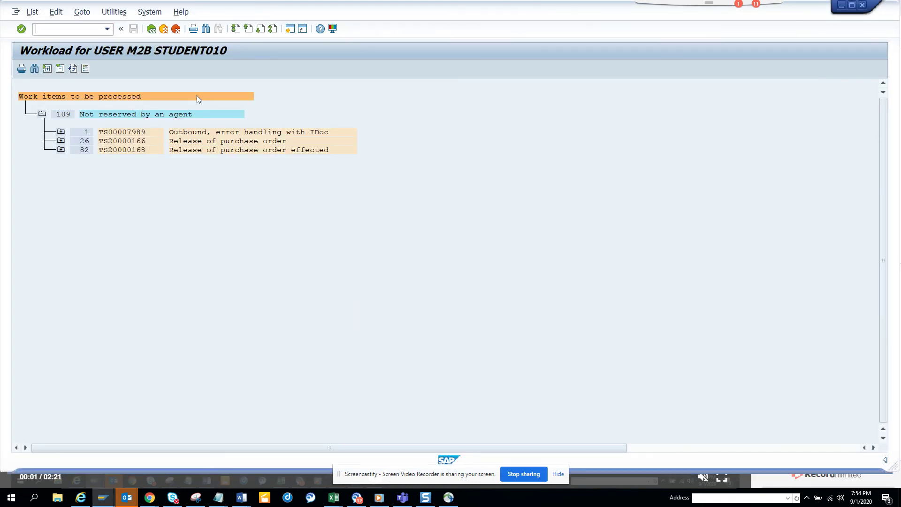
key("F2")
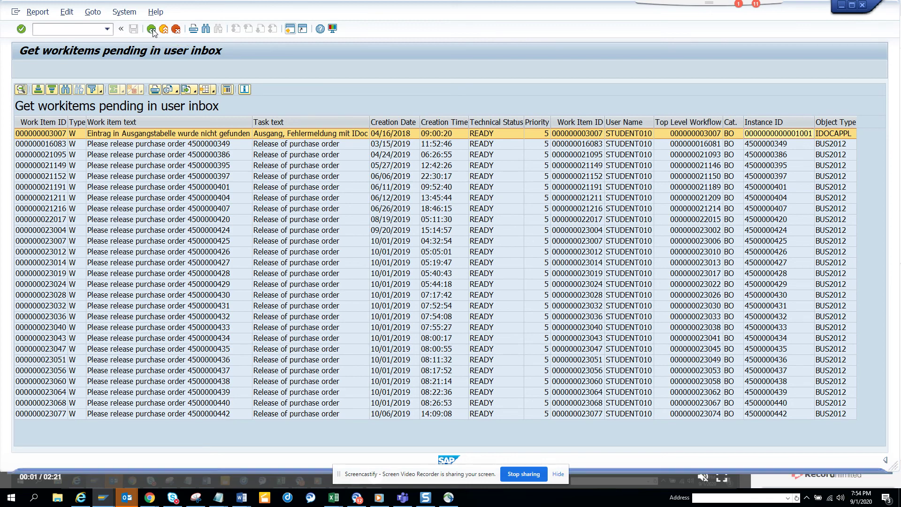
left_click(151, 29)
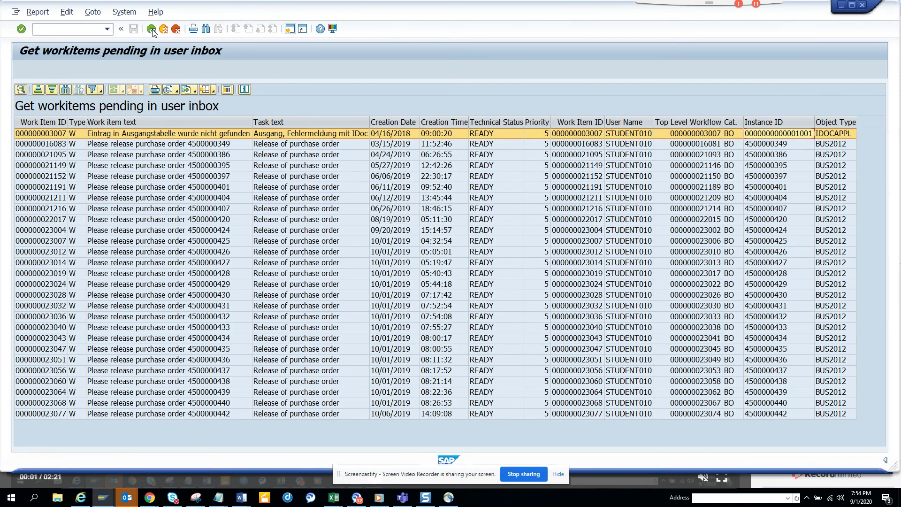
key("alt+Tab")
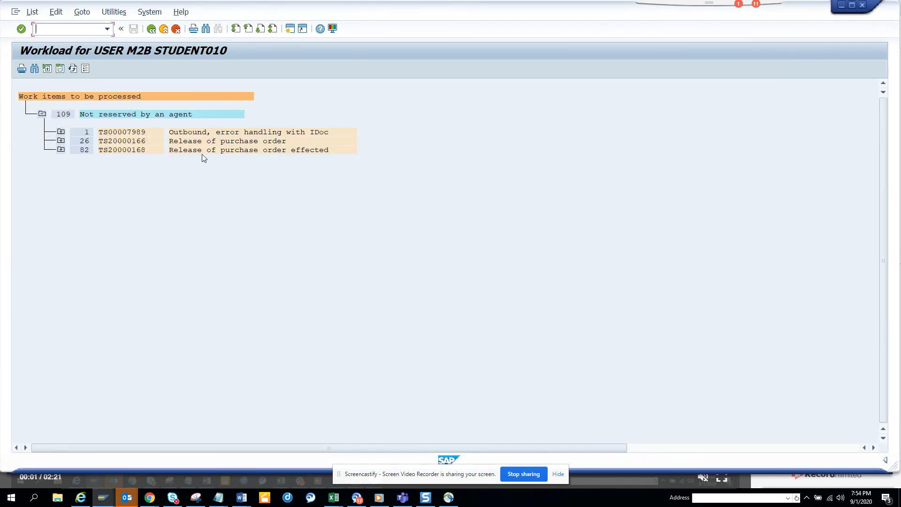
Step: Expand task TS20000166 in the workload, open the workflow log of work item 21152 and display its recipients
left_click(61, 141)
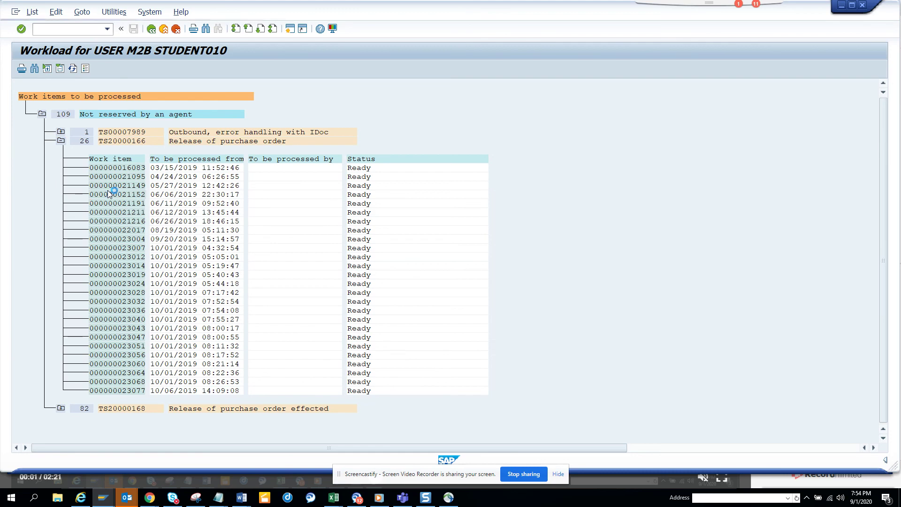
left_click(78, 68)
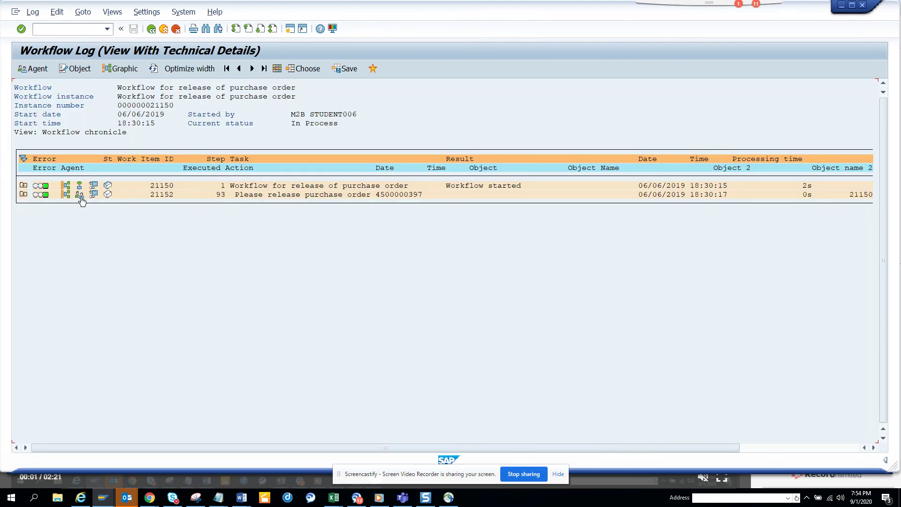
left_click(79, 194)
left_click(139, 191)
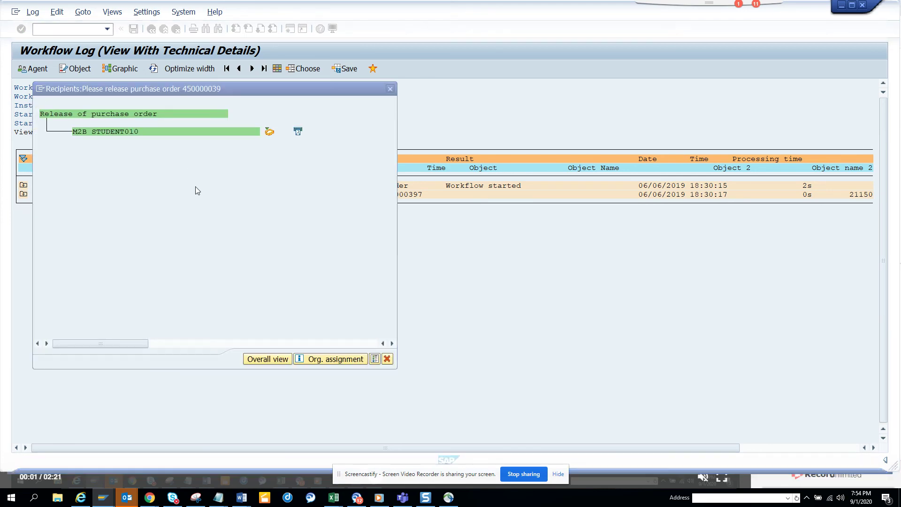
Step: Switch from the workflow log to the get workflow report, and return to the pending work items report
key("alt+Tab")
key("alt+Tab")
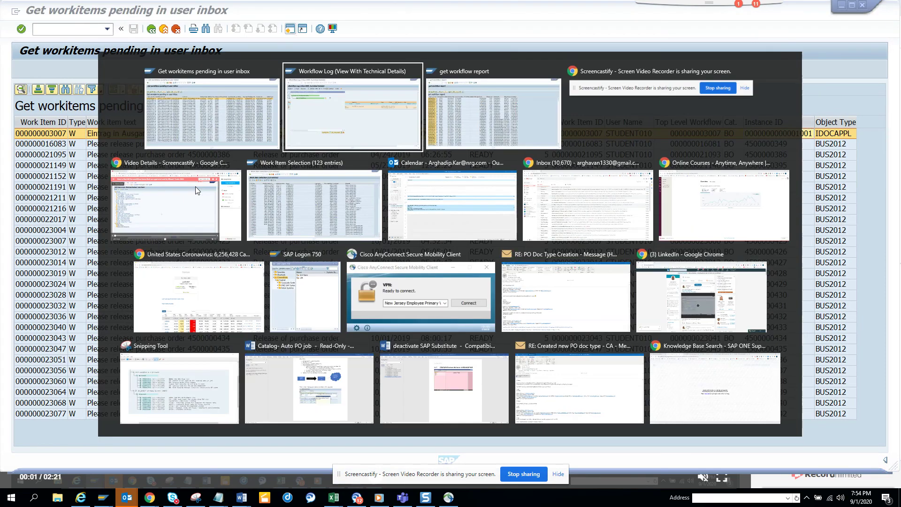
key("alt+Tab")
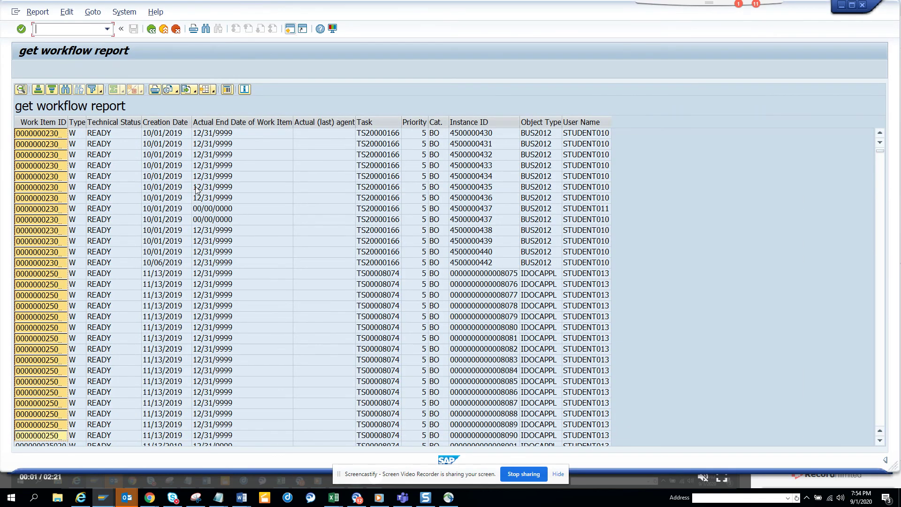
key("alt+Tab")
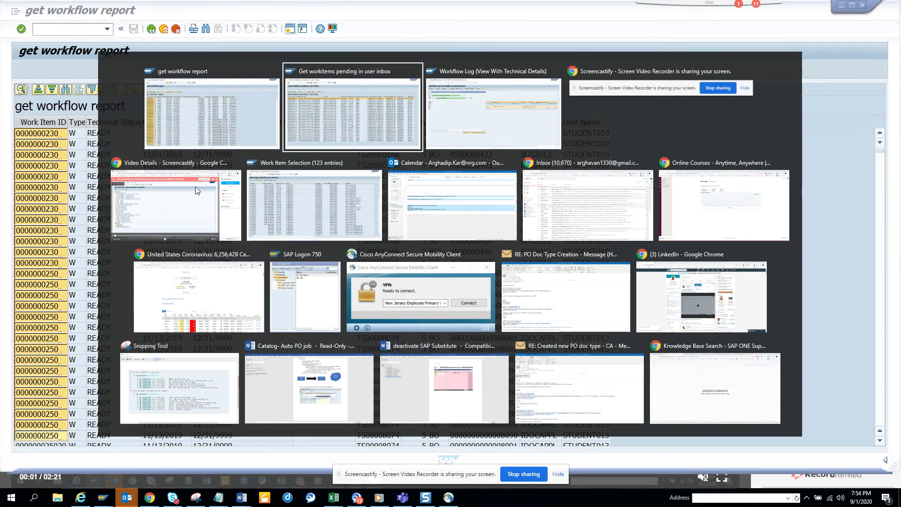